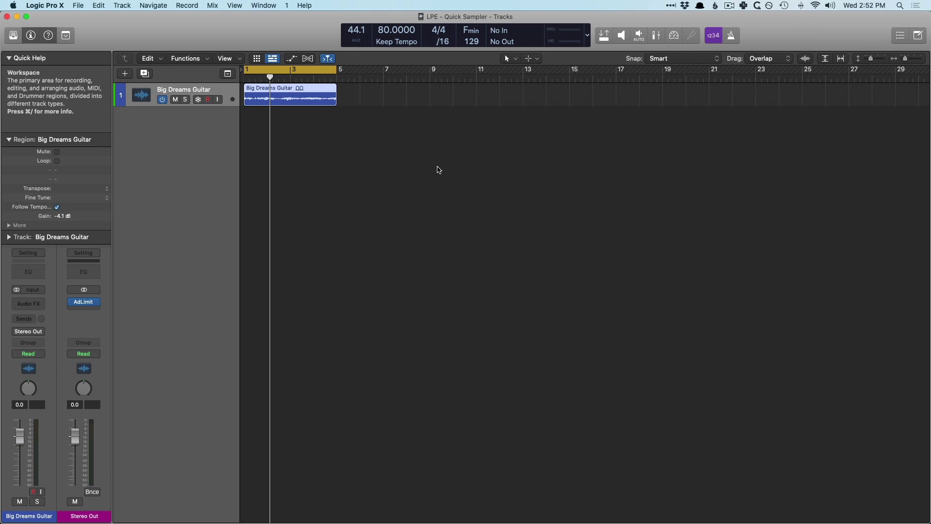
Zoom in on the Big Dreams Guitar region and play it back to audition the sound.
key(z)
key(space)
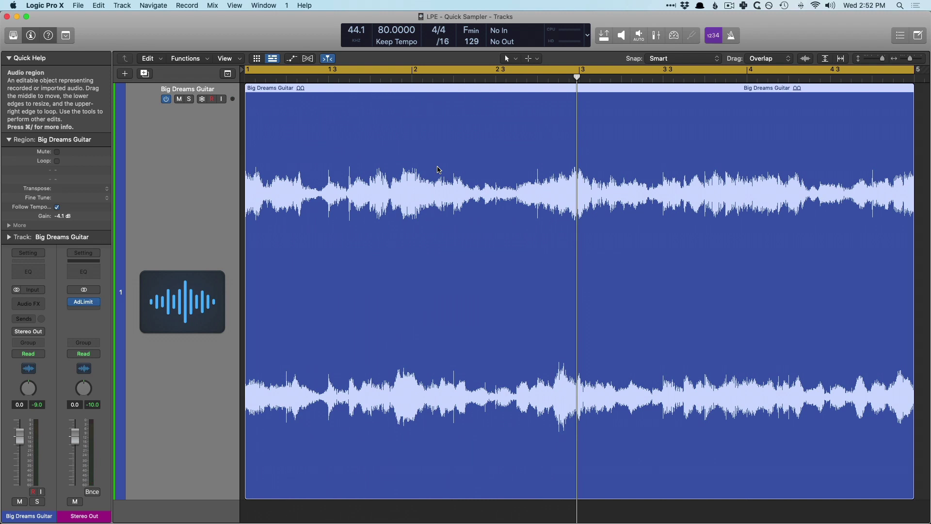
key(z)
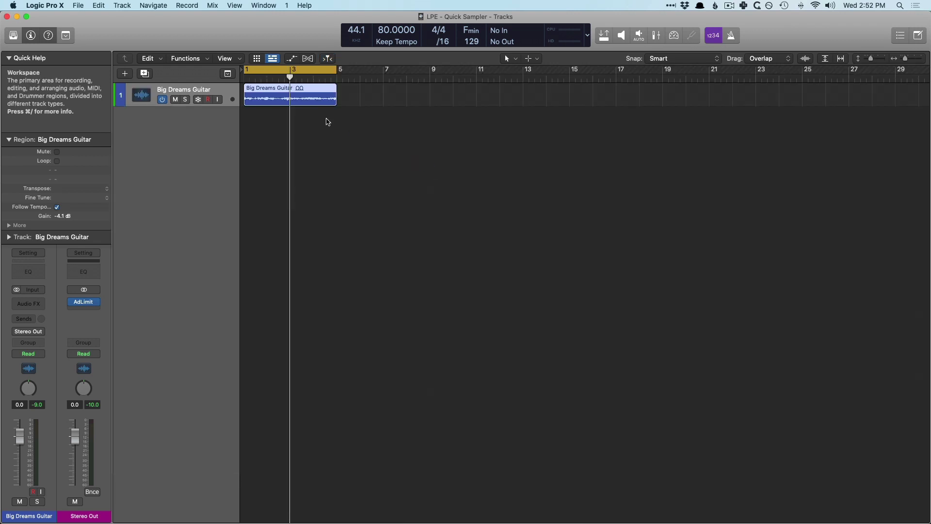
Load the Big Dreams Guitar region into Quick Sampler in Slice mode on a new software instrument track.
drag(321, 96, 206, 141)
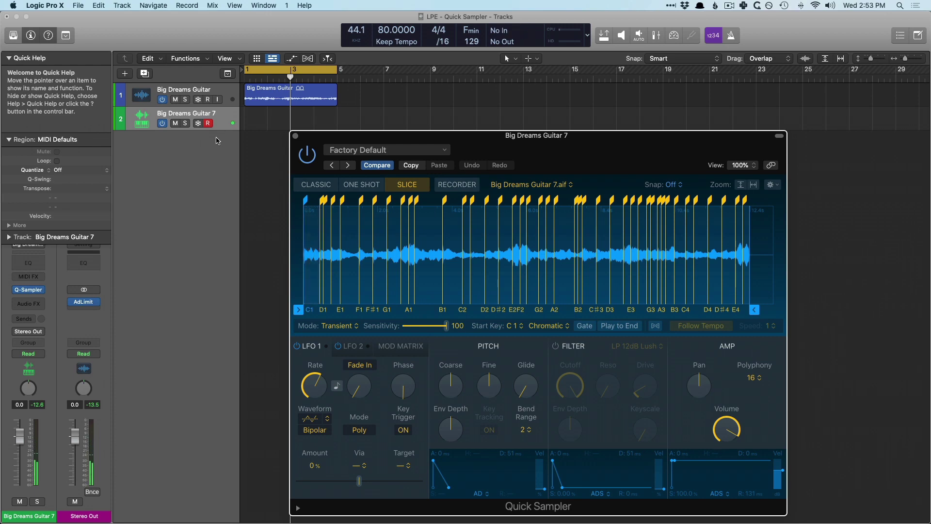
scroll(262, 146, right, 1)
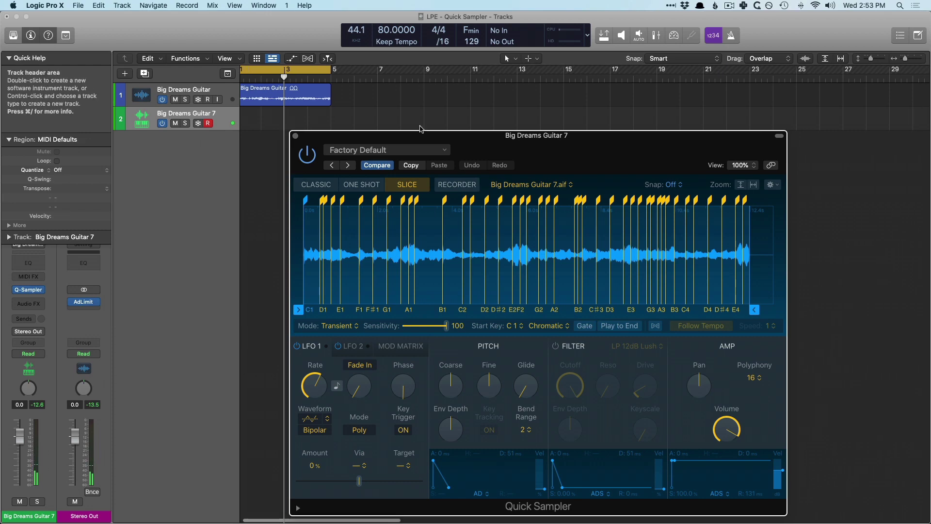
Snap the sample markers to transients and shorten the sample to its first slice, ending at 0.446 s.
click(671, 186)
click(676, 206)
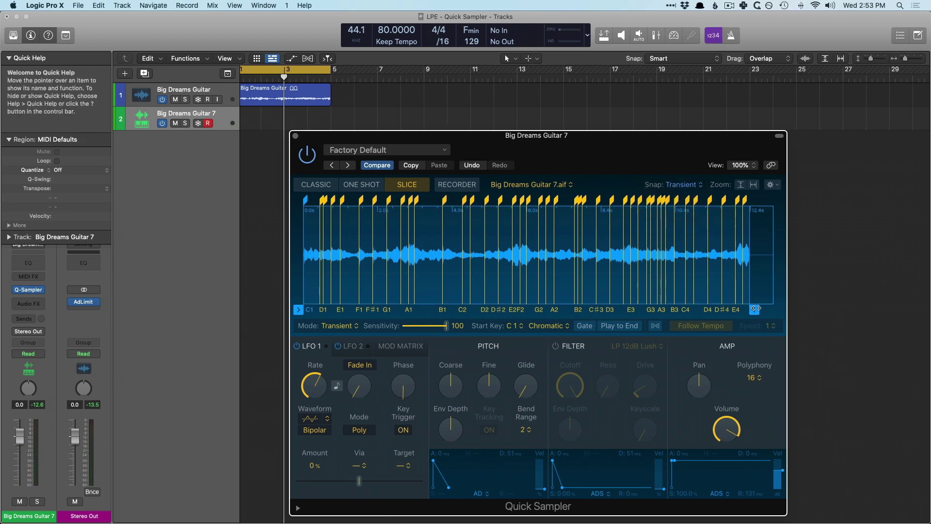
drag(754, 308, 321, 309)
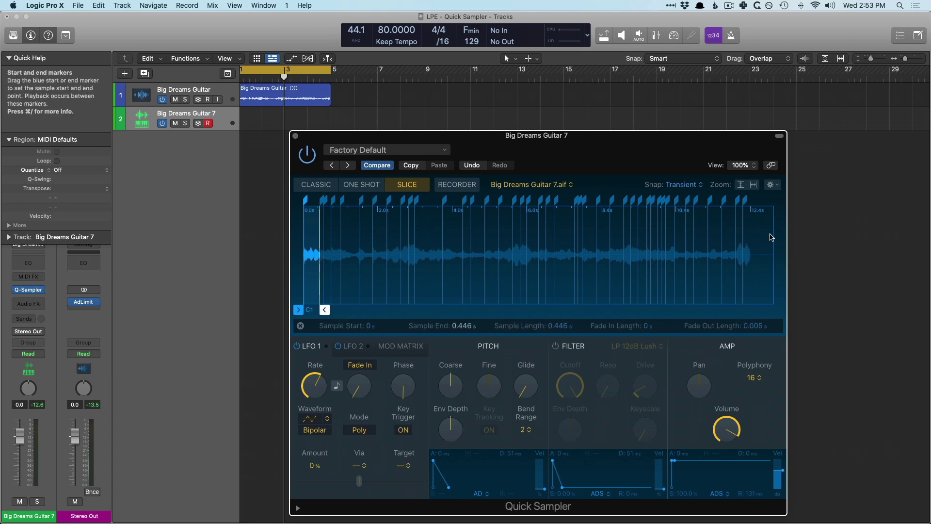
Switch Quick Sampler to Classic mode and give the shortened sample a fade-out of about 0.043 s.
click(753, 184)
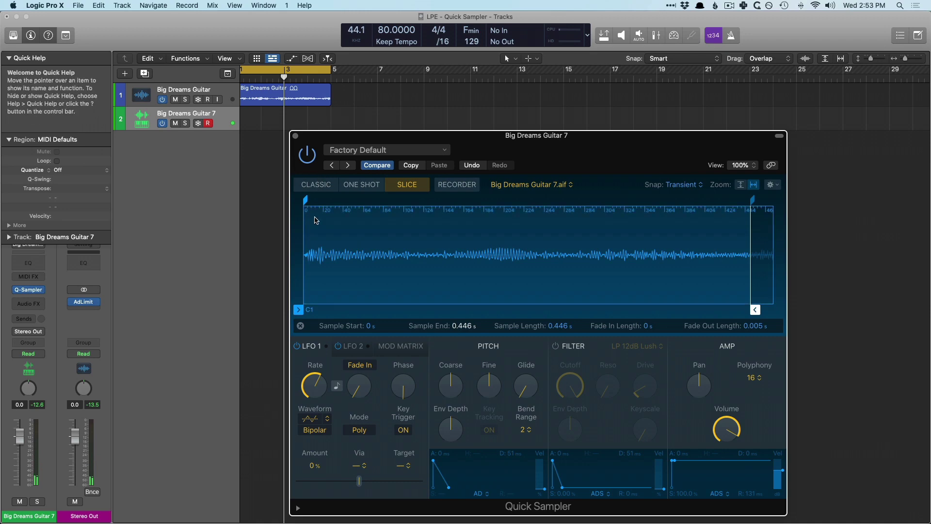
click(316, 184)
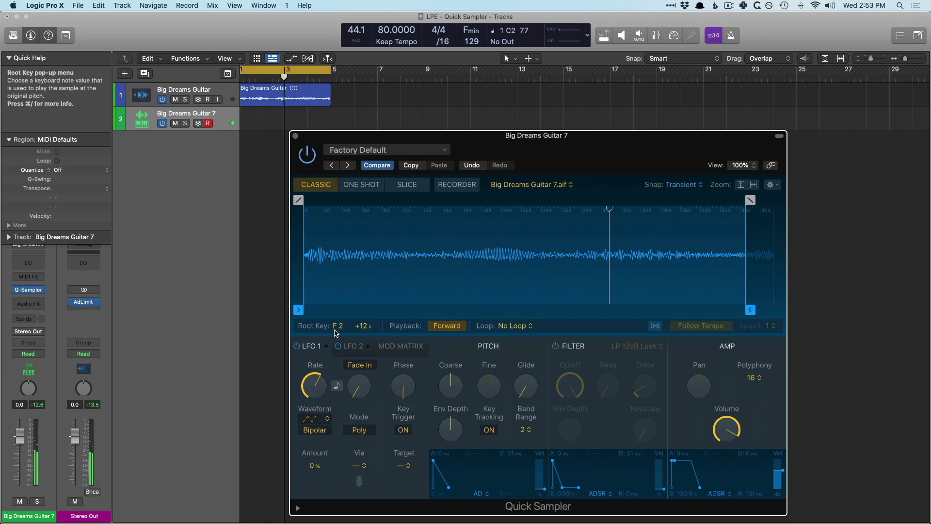
drag(750, 200, 707, 199)
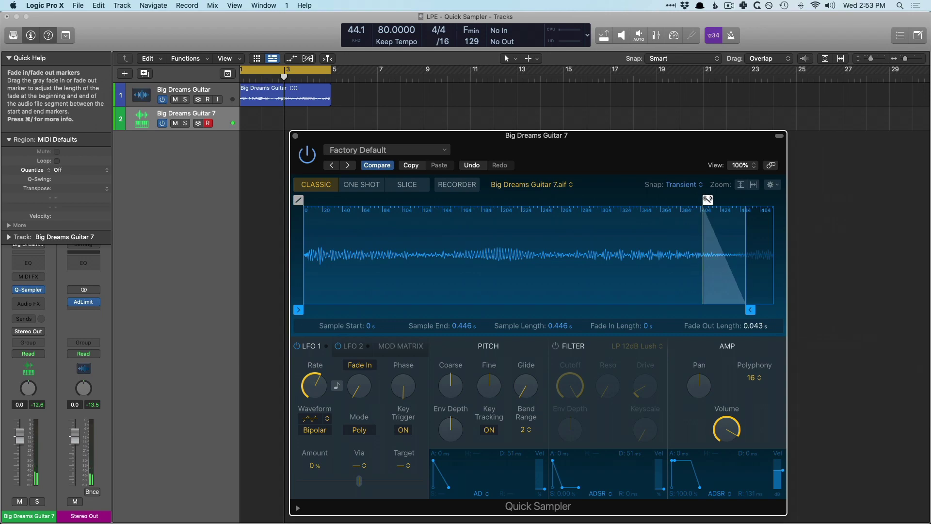
Create a pattern region at bar 1 on the Quick Sampler track and close the plug-in window.
key(e)
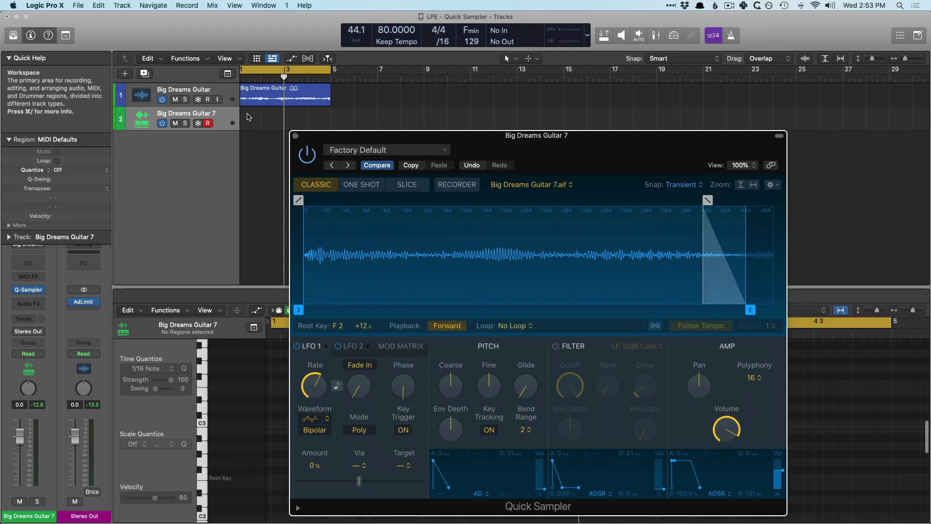
right_click(248, 117)
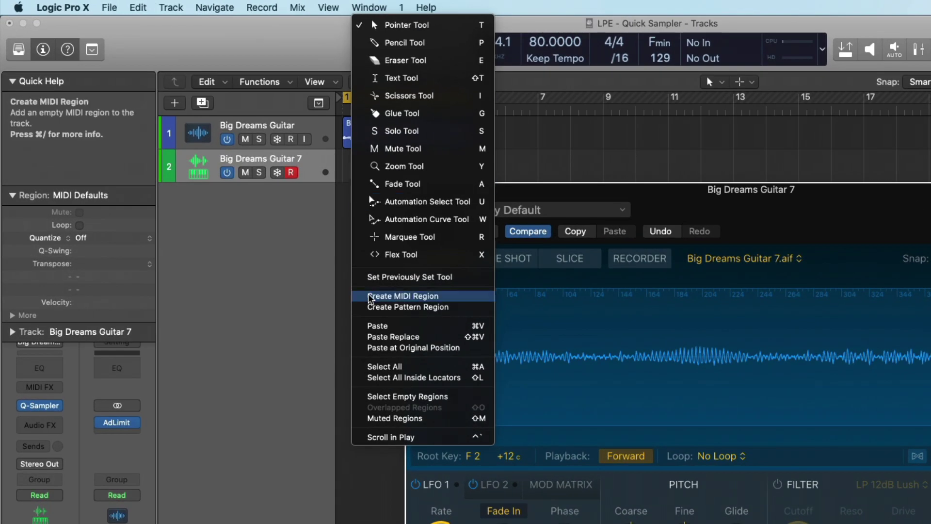
click(388, 306)
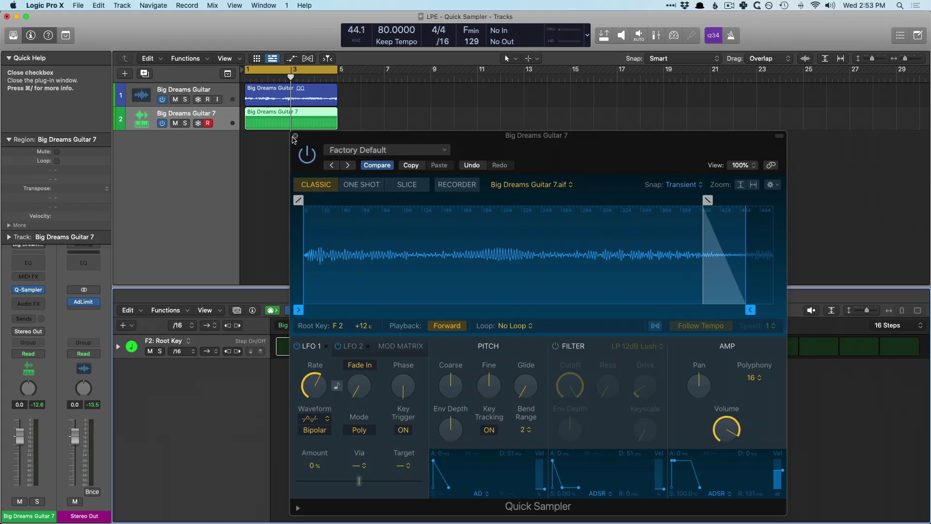
click(295, 137)
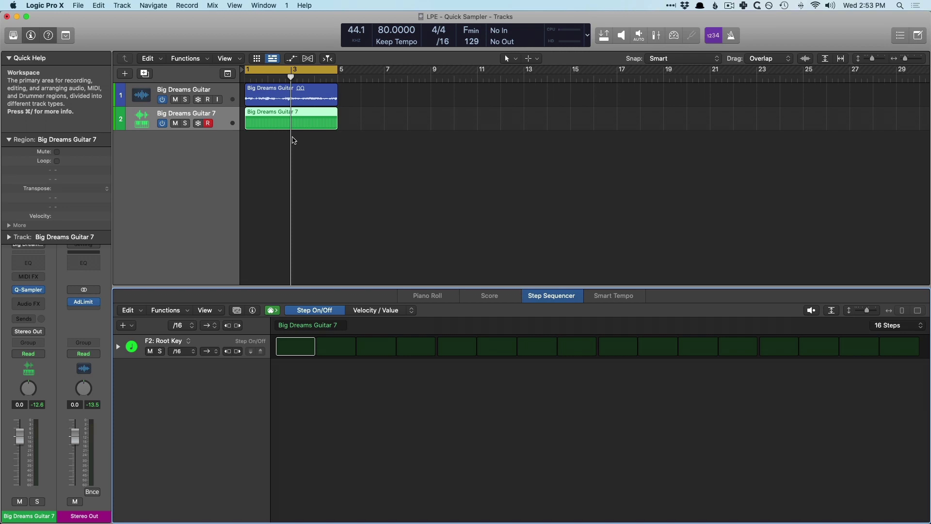
Use Learn to add note rows to the pattern from the MIDI keyboard.
click(124, 325)
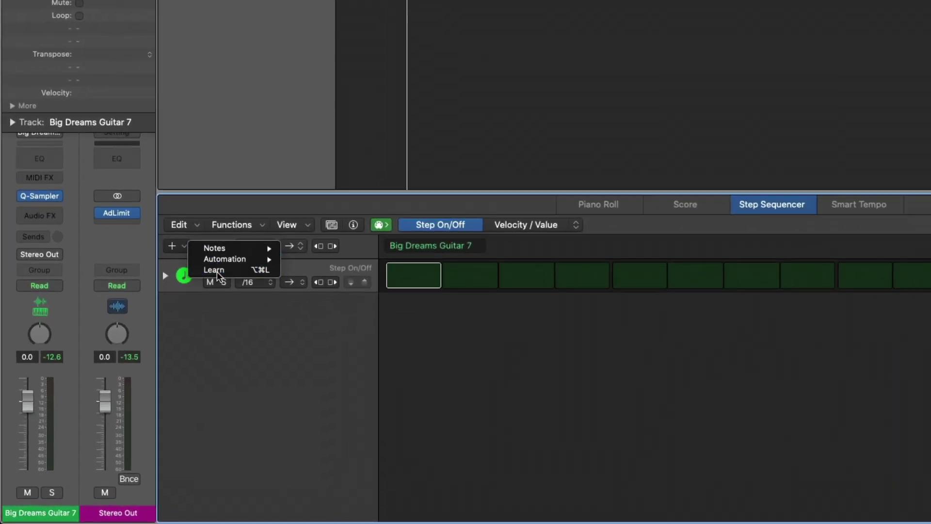
click(214, 270)
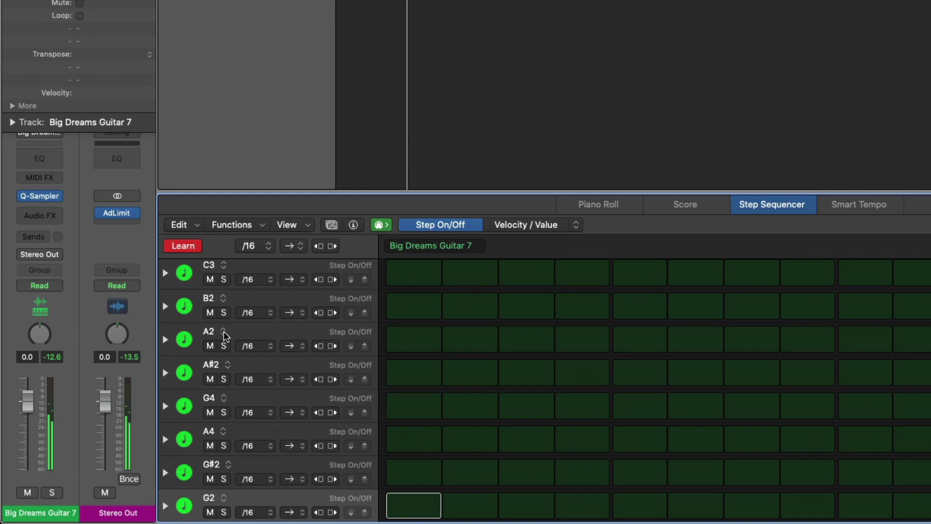
click(194, 245)
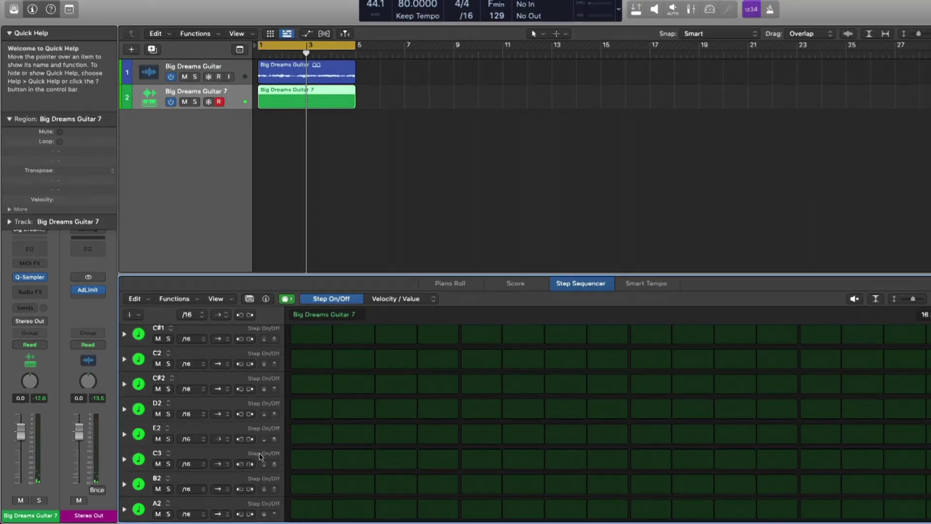
Delete the unneeded rows from the pattern, keeping only C2 and G2.
scroll(260, 456, up, 8)
click(219, 333)
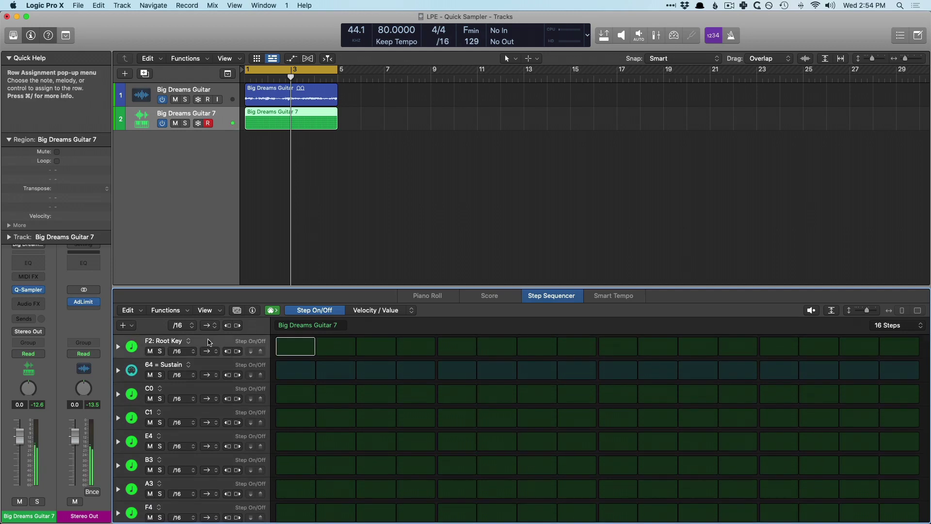
key(BackSpace)
key(BackSpace)
key(BackSpace)
key(BackSpace)
key(BackSpace)
key(BackSpace)
key(BackSpace)
key(BackSpace)
key(BackSpace)
key(BackSpace)
key(BackSpace)
key(BackSpace)
key(BackSpace)
key(BackSpace)
key(BackSpace)
key(BackSpace)
key(BackSpace)
key(BackSpace)
Mute the original Big Dreams Guitar track and activate steps 1, 3, 6–9, 11 and 14–16 in the C2 row during playback.
click(176, 100)
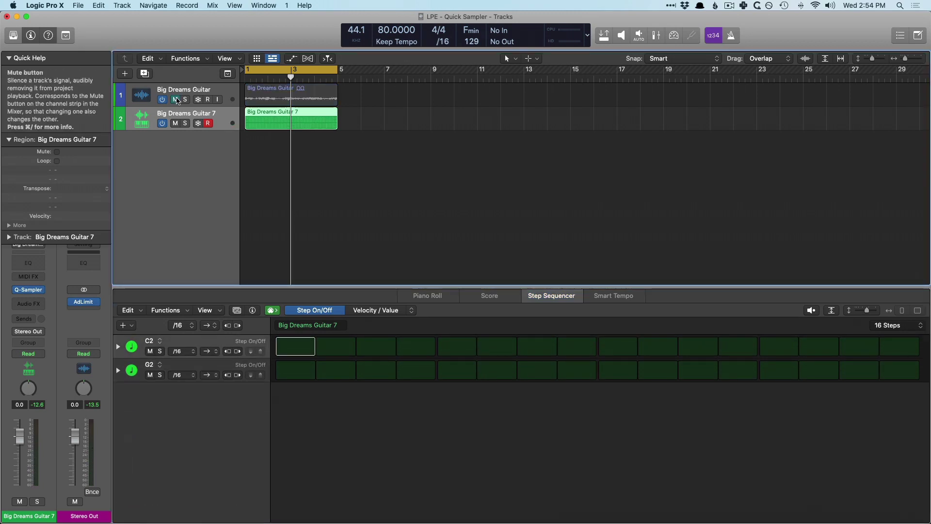
scroll(178, 100, right, 1)
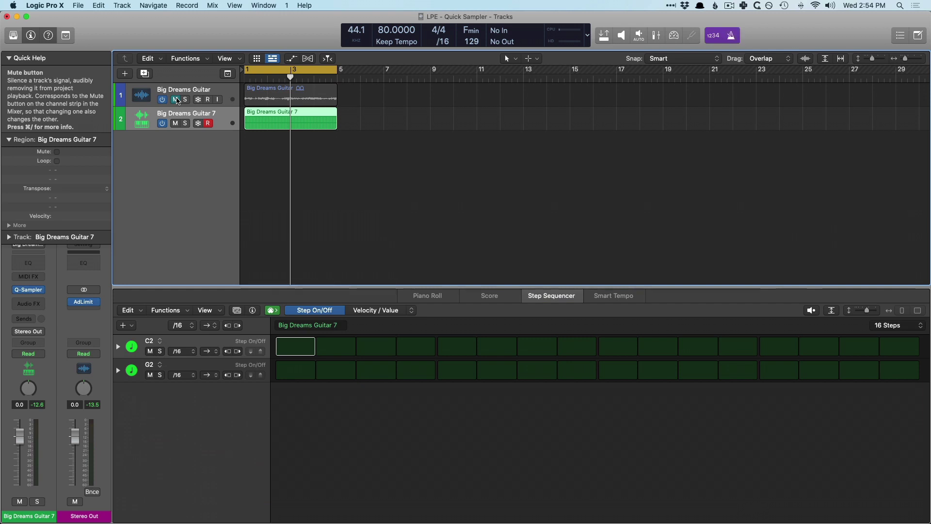
click(291, 351)
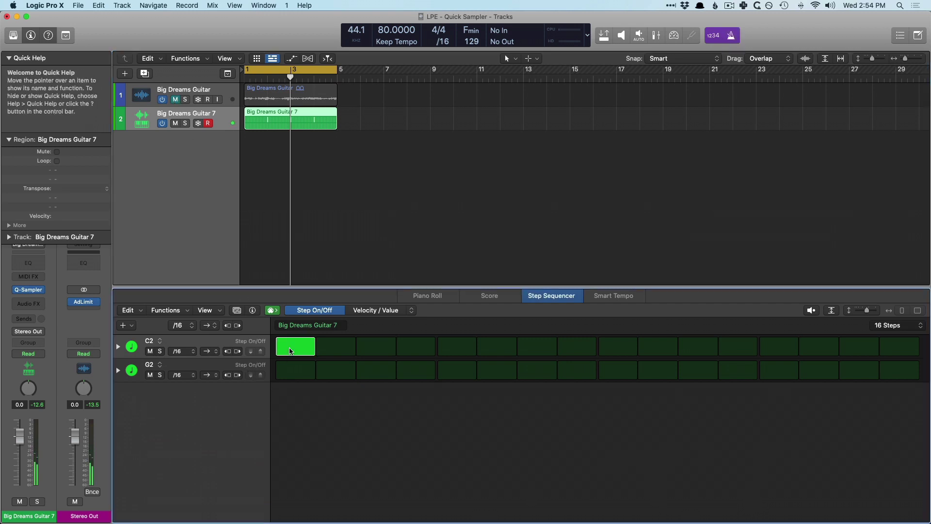
key(space)
click(373, 348)
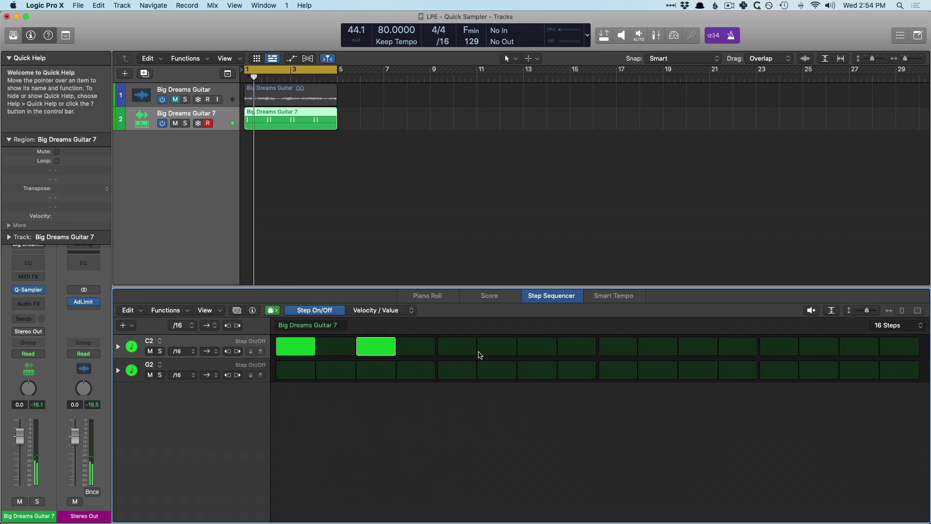
drag(482, 354, 589, 351)
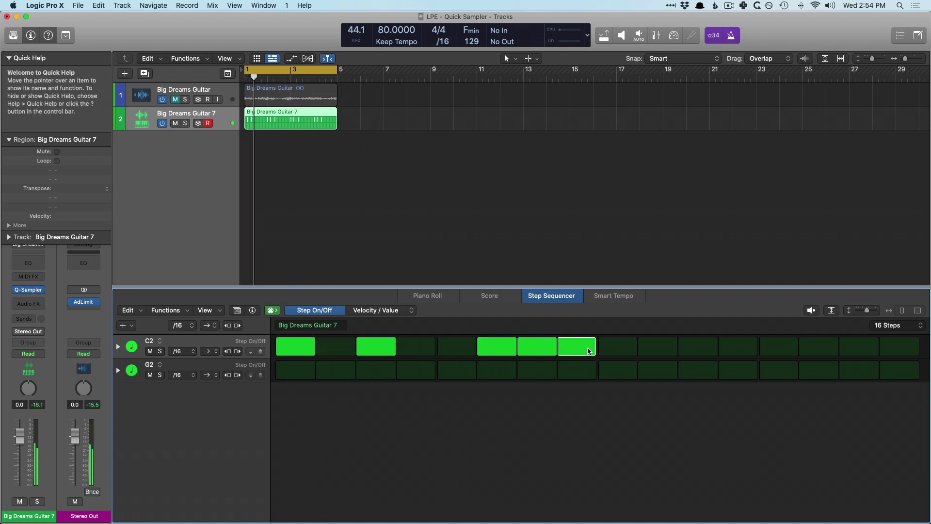
click(614, 347)
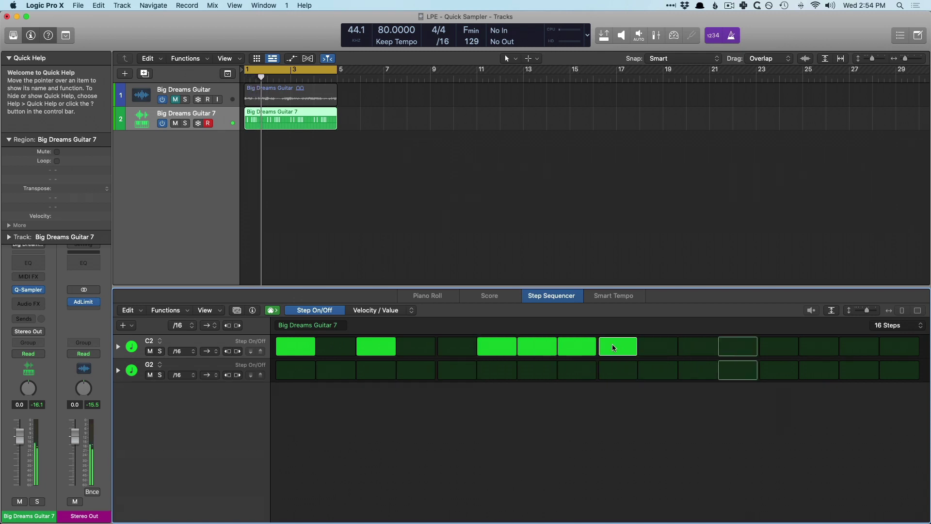
click(705, 347)
drag(812, 348, 889, 344)
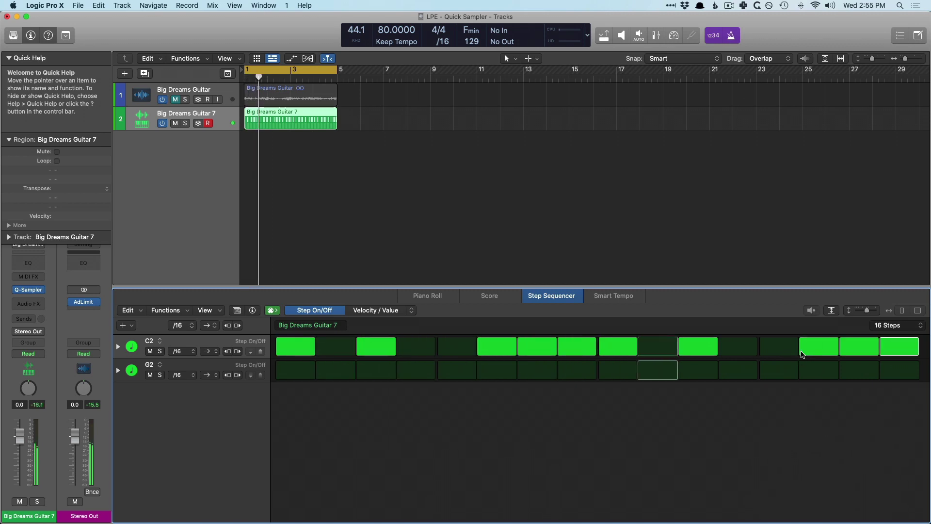
Extend the pattern to 32 steps and turn off steps 25 and 27 in the C2 row.
click(894, 325)
click(892, 340)
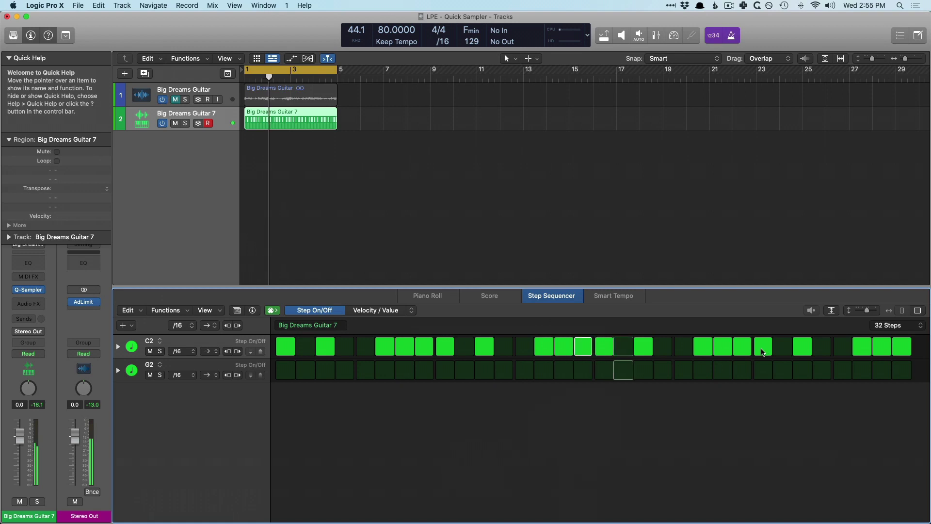
drag(765, 351, 804, 345)
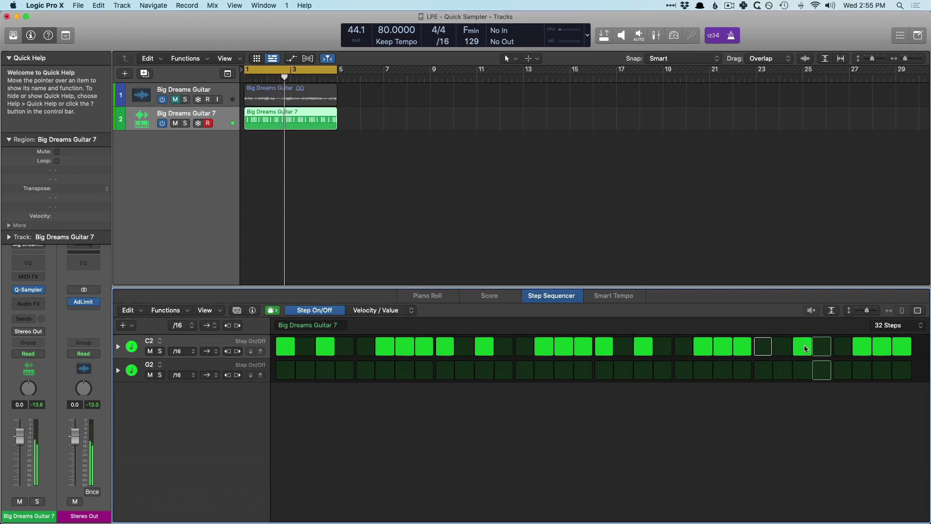
Turn off C2 steps 30–32 and activate steps 25, 28 and 31 in the G2 row.
click(765, 371)
click(801, 370)
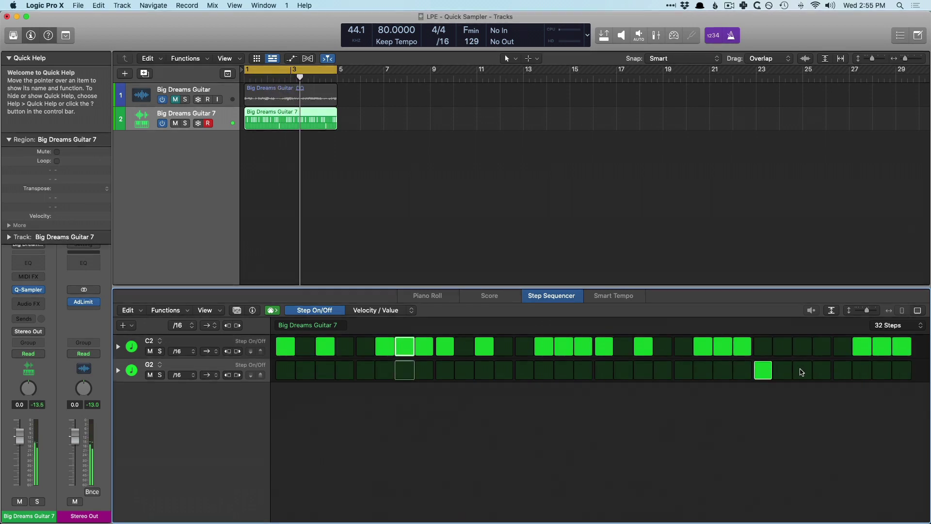
drag(862, 346, 902, 346)
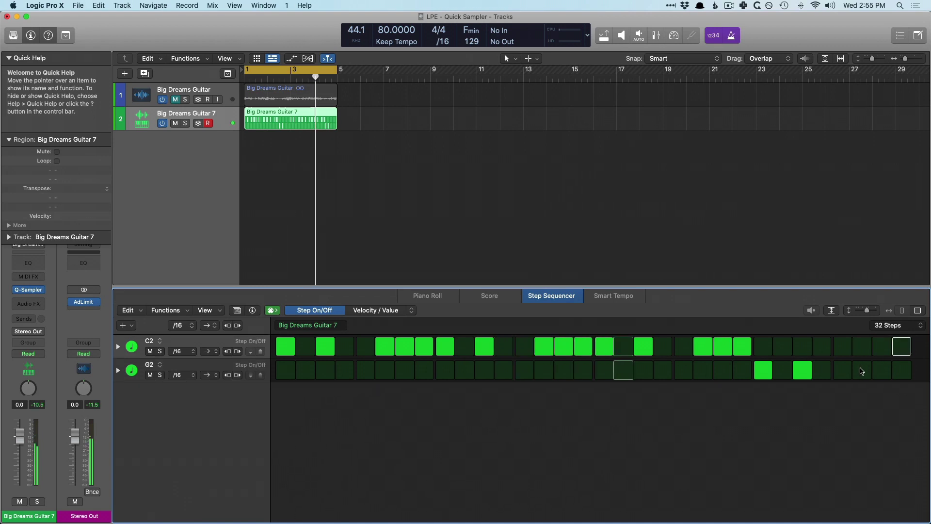
click(802, 371)
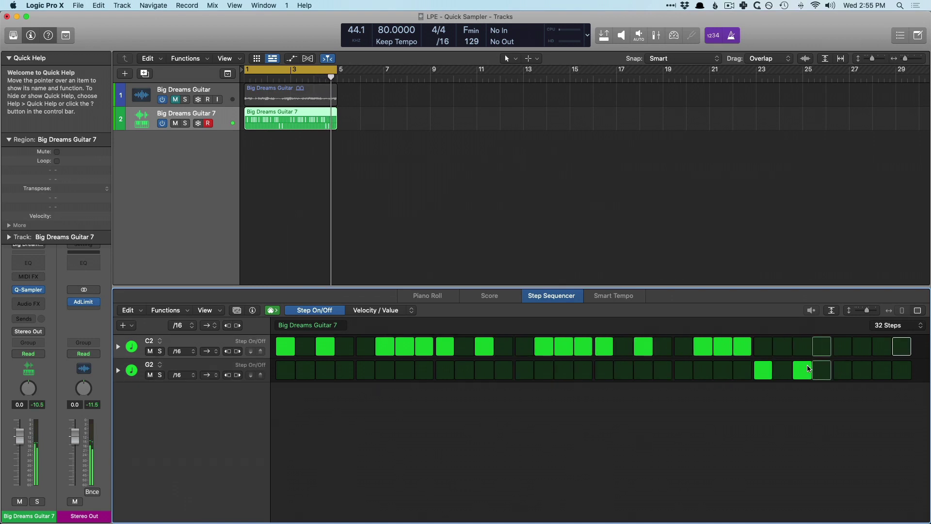
click(823, 370)
click(882, 370)
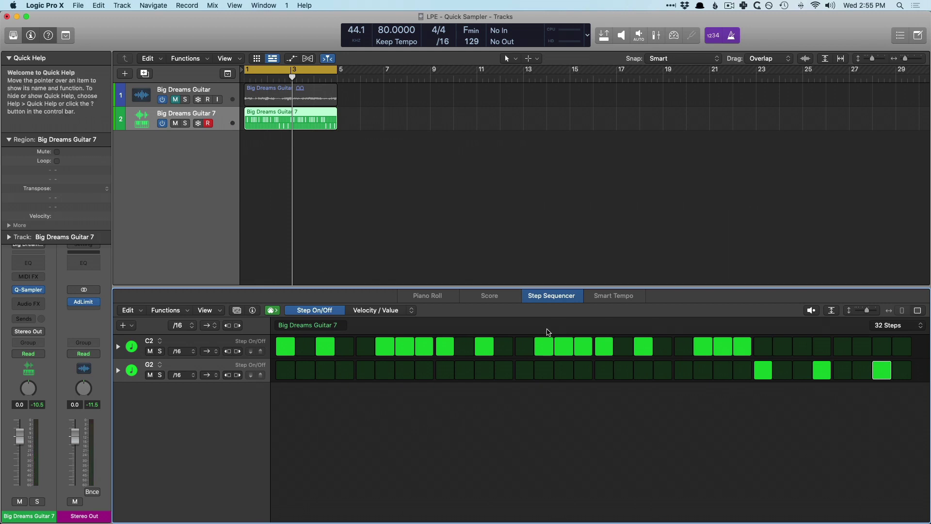
Tie the G2 notes across steps 25–27, 28–30 and 31–32, return to Step On/Off editing, and play the pattern.
click(404, 312)
click(410, 312)
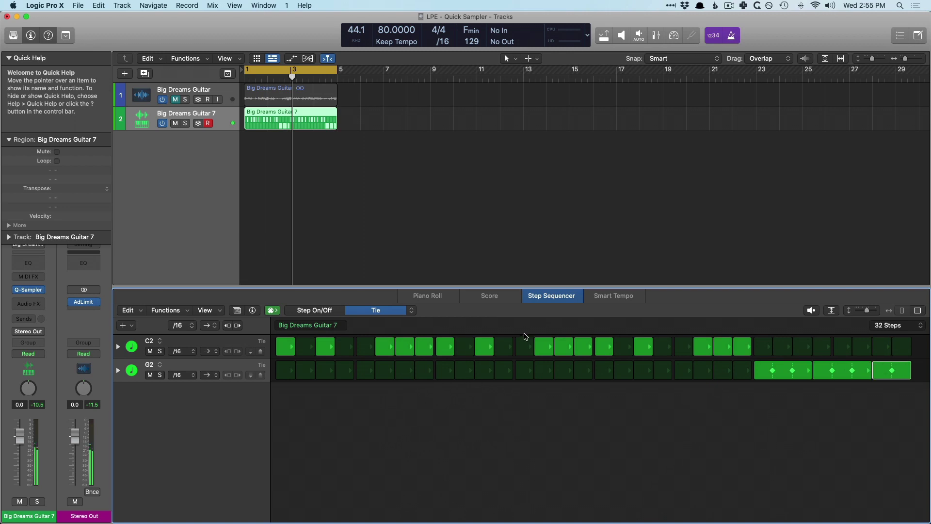
click(324, 311)
key(space)
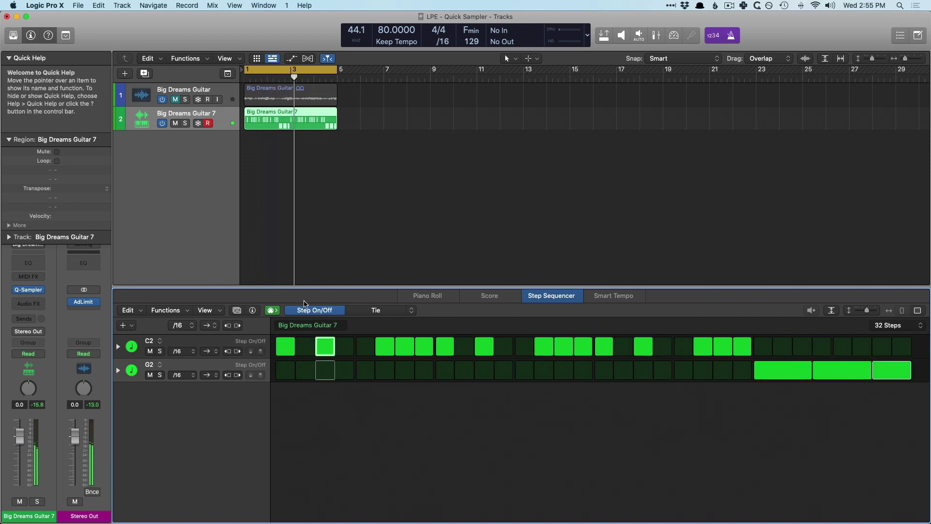
Close the editor, duplicate the Quick Sampler track with its settings, and open the new track's Quick Sampler.
key(e)
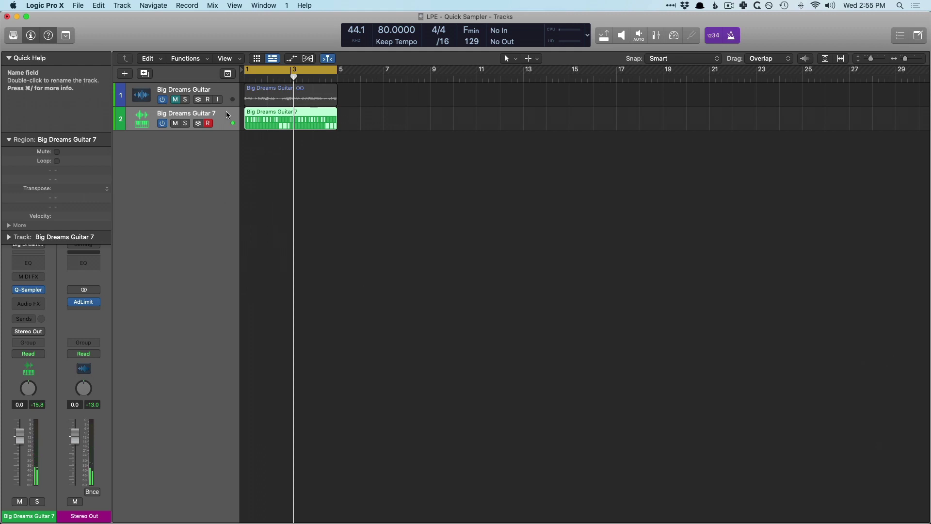
key(super+d)
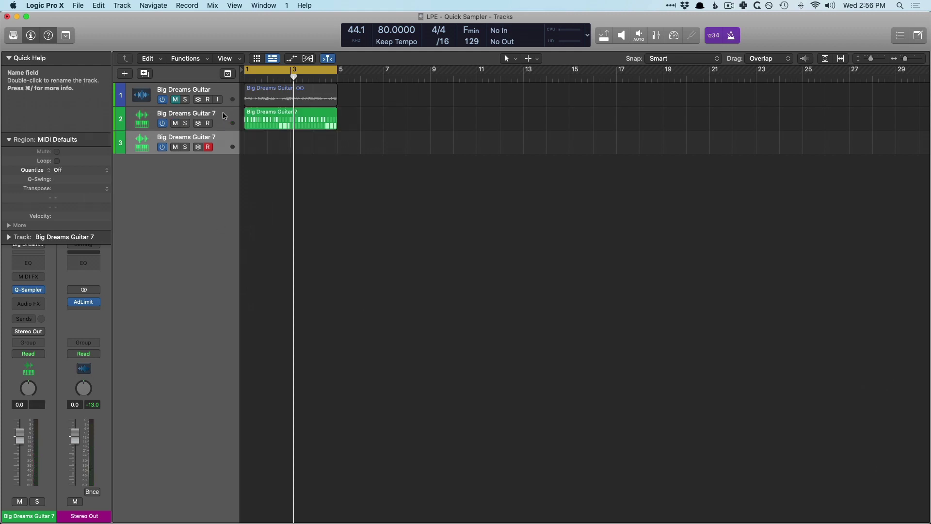
click(29, 289)
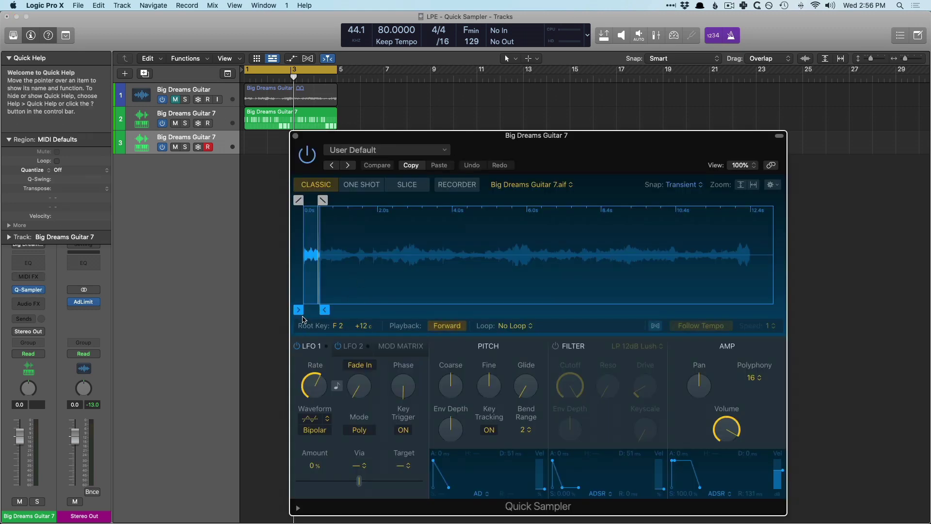
Create a pattern region on the third track with learned C1, G0 and D0 rows, deleting the F2 and Sustain rows.
click(295, 136)
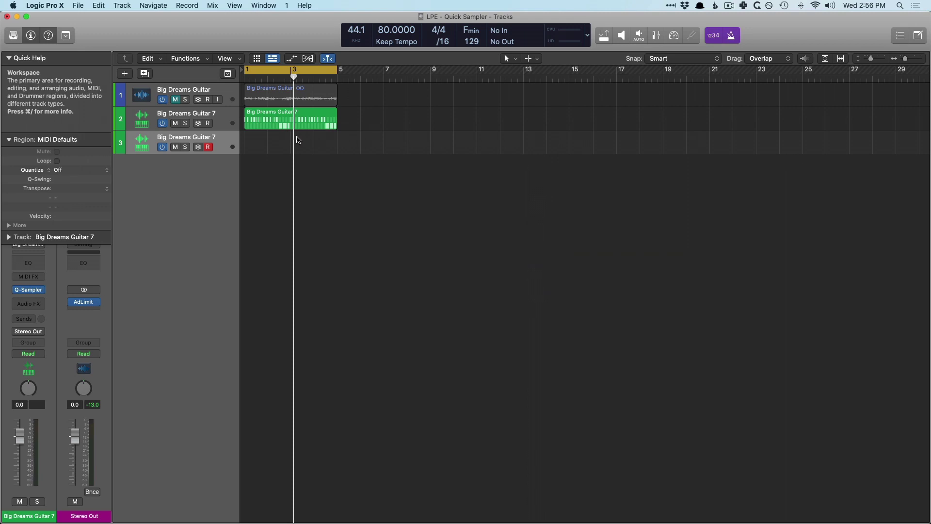
key(e)
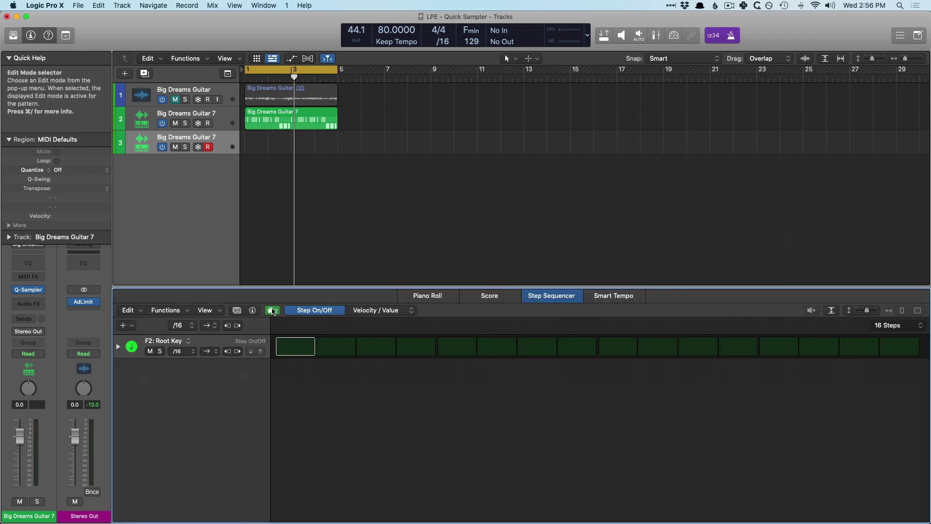
click(131, 345)
click(137, 349)
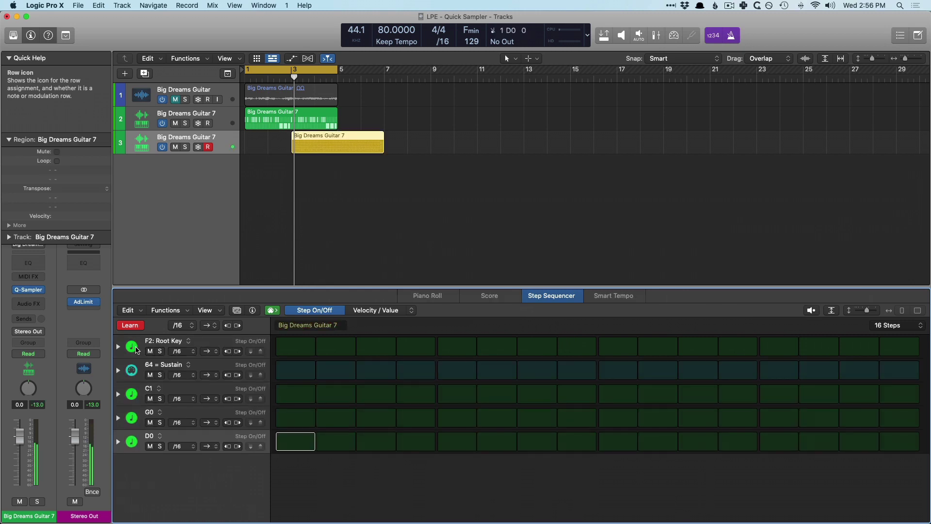
click(133, 326)
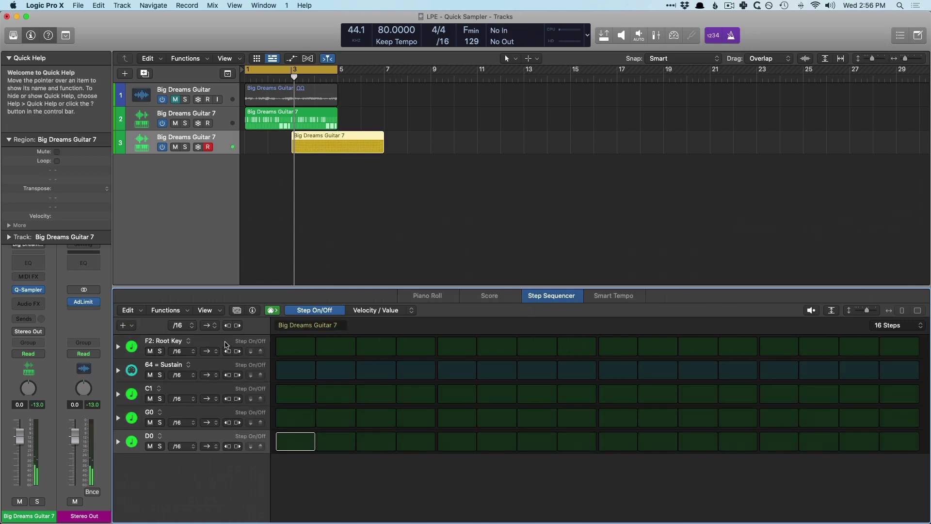
key(Delete)
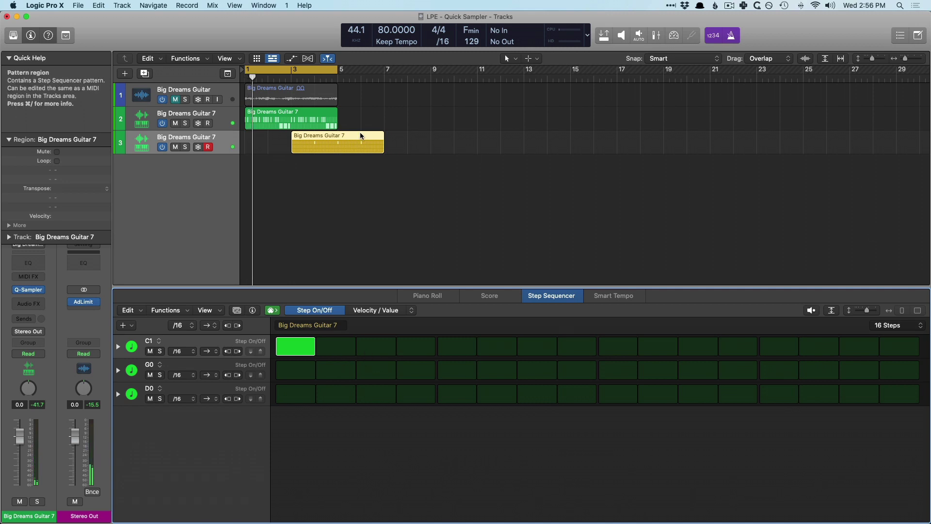
Move the new pattern region to bar 1 and activate steps 4, 7, 9, 12 and 15 in the C1 row.
drag(362, 137, 317, 139)
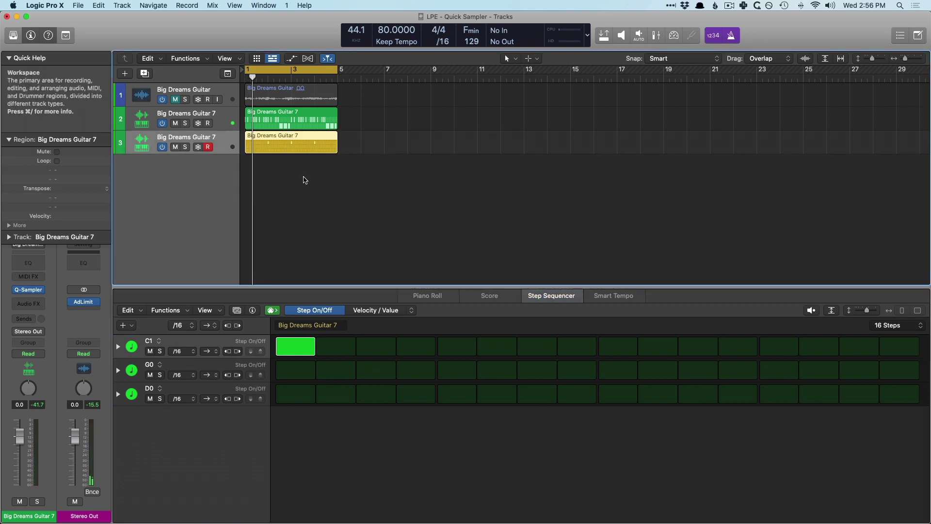
click(376, 350)
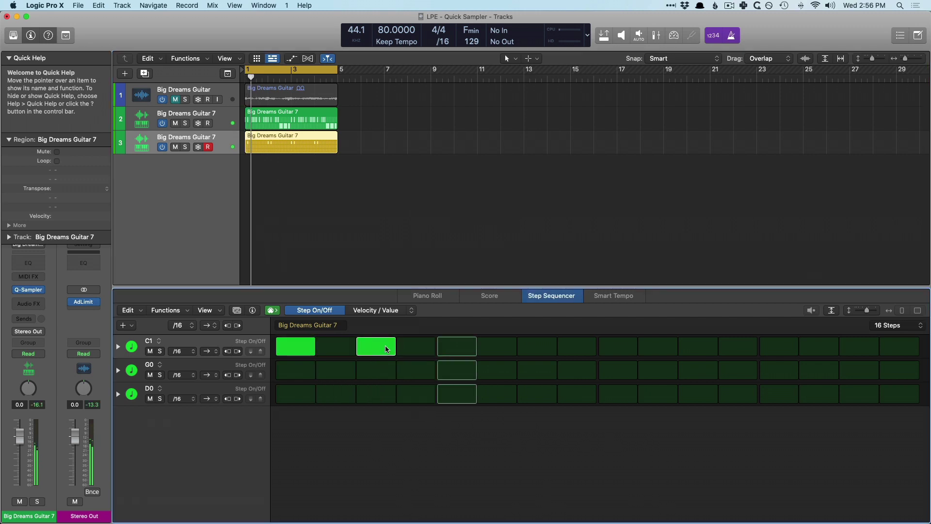
click(376, 350)
click(416, 347)
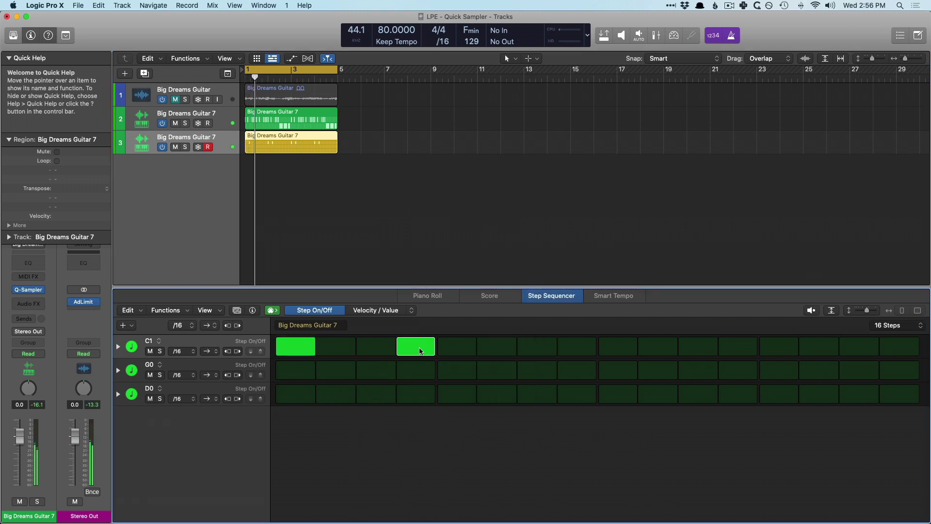
click(496, 352)
click(607, 352)
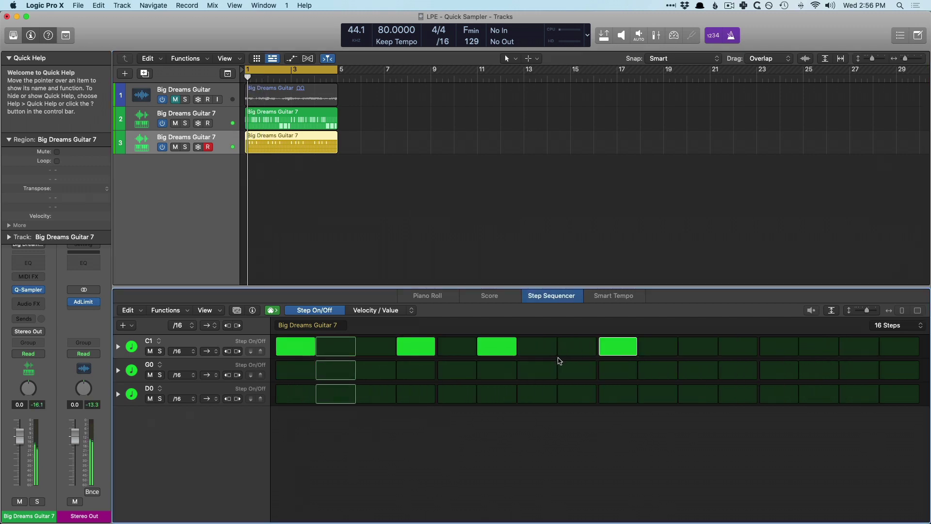
click(497, 346)
click(552, 352)
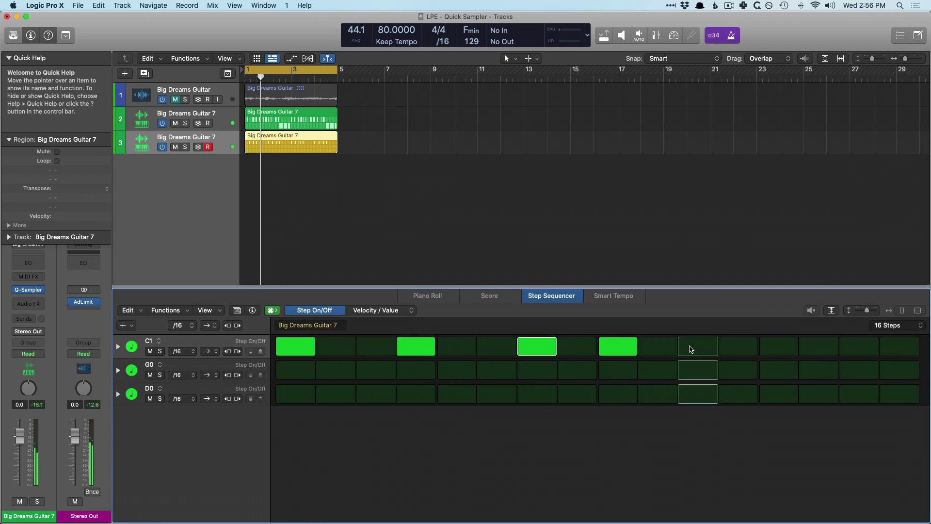
click(727, 348)
click(841, 347)
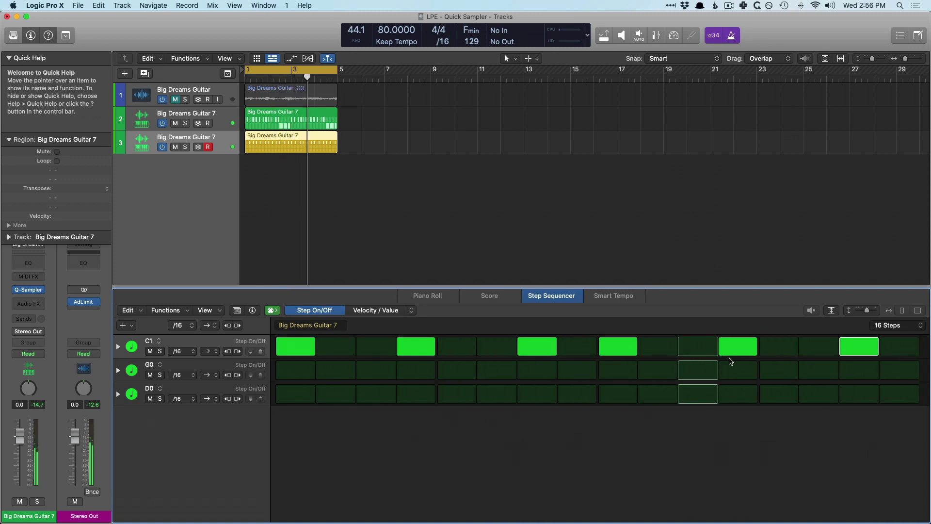
Extend the pattern to 32 steps, replacing the C1 notes at steps 25 and 28 with G0 and at step 31 with D0.
click(901, 330)
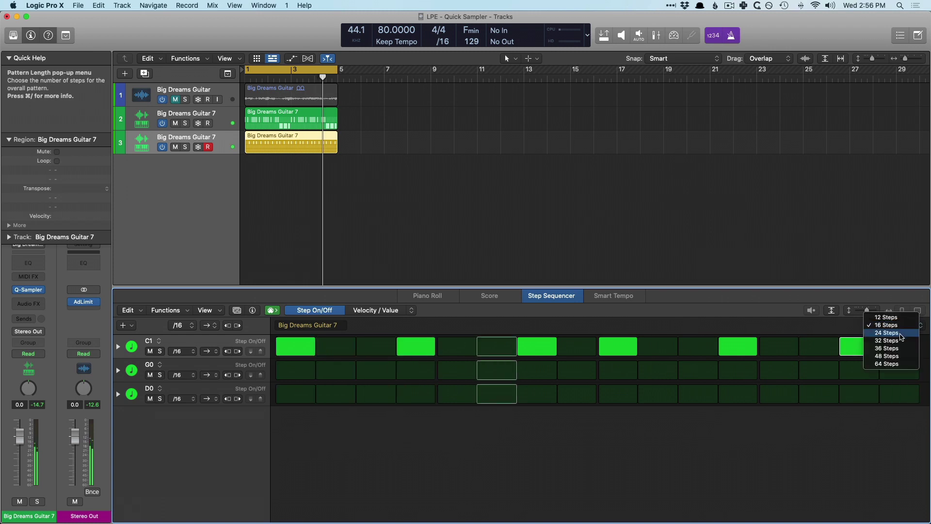
click(890, 342)
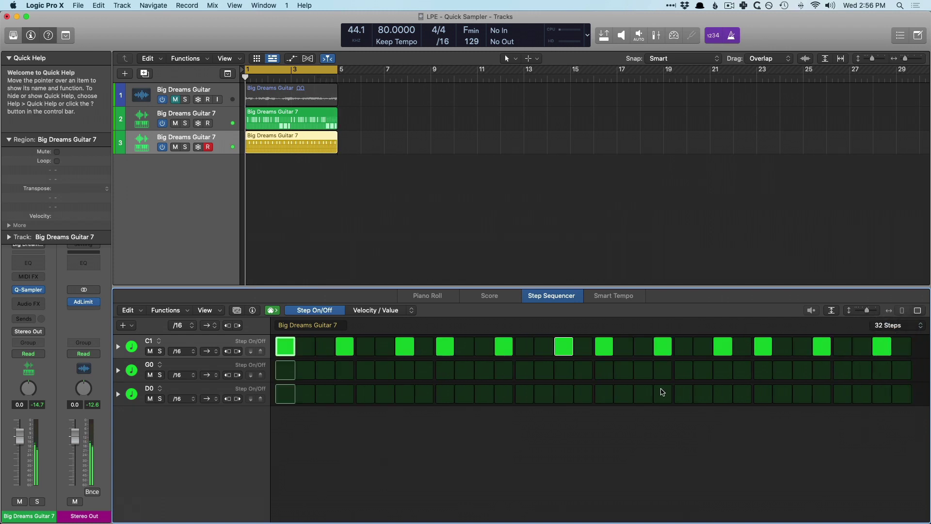
click(763, 370)
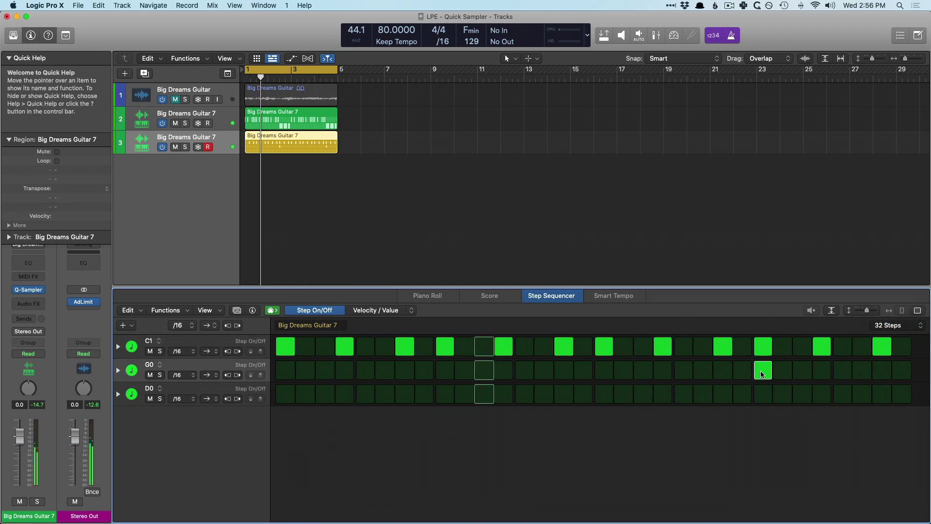
click(821, 370)
click(820, 342)
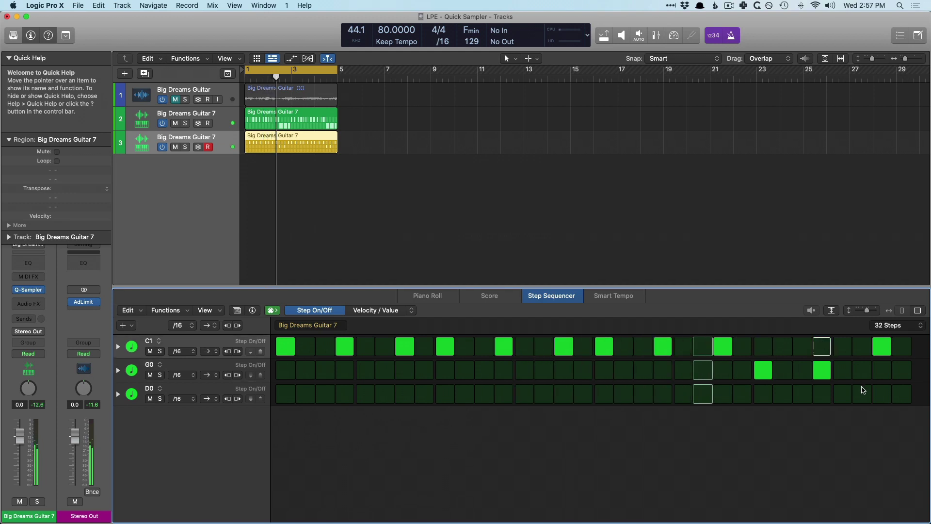
click(882, 394)
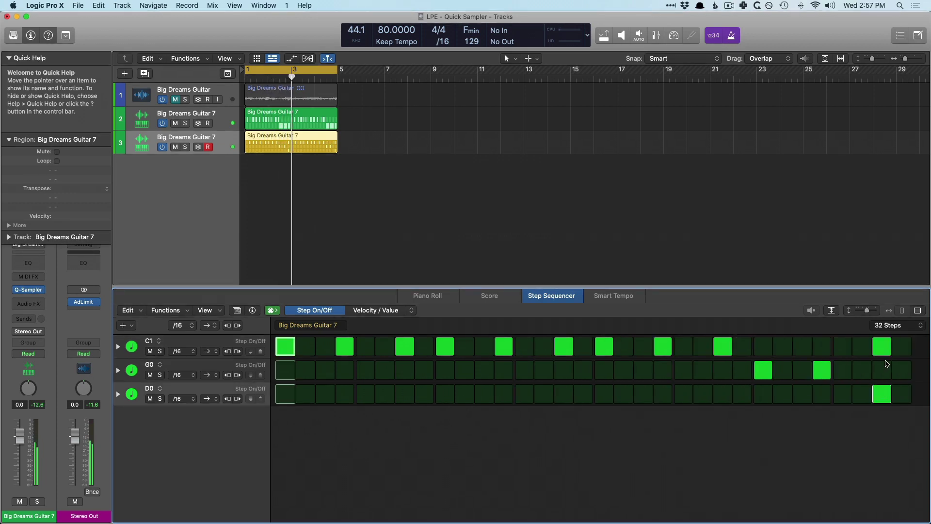
click(881, 346)
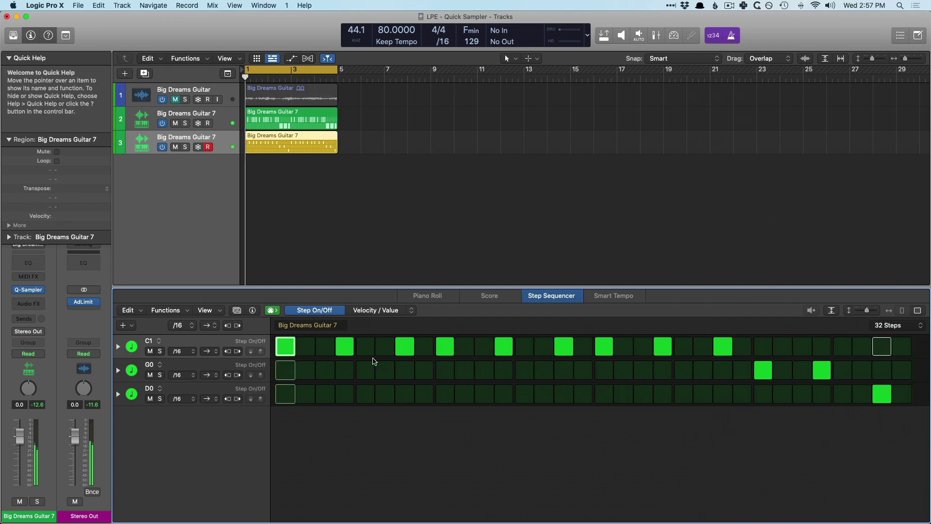
Close the editor and convert the third track's pattern region to a MIDI region.
key(e)
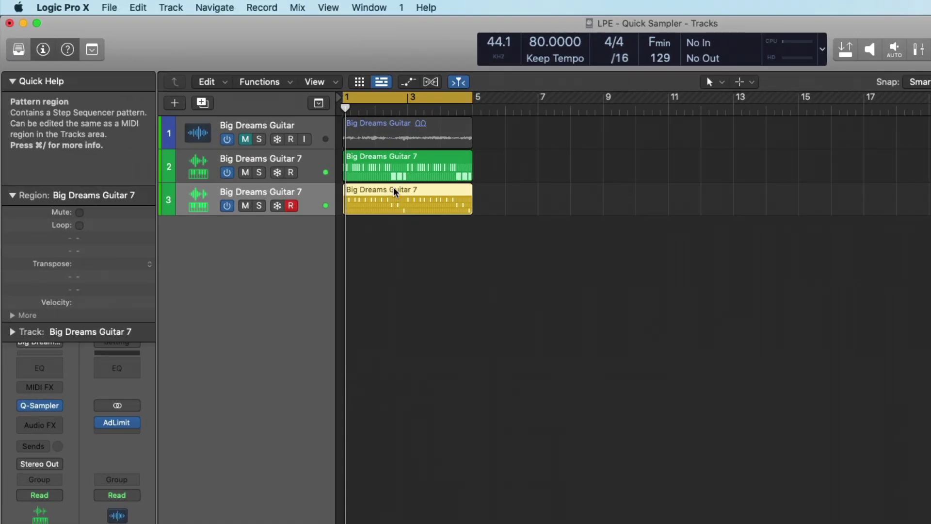
right_click(281, 141)
click(429, 297)
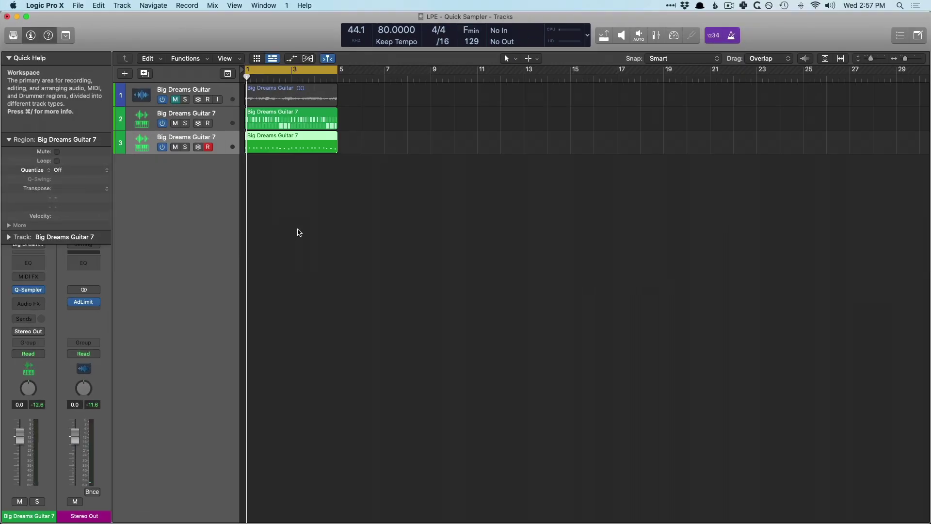
Extend all notes of the MIDI region to the following notes with Force Legato, play the result, and close the editor.
key(e)
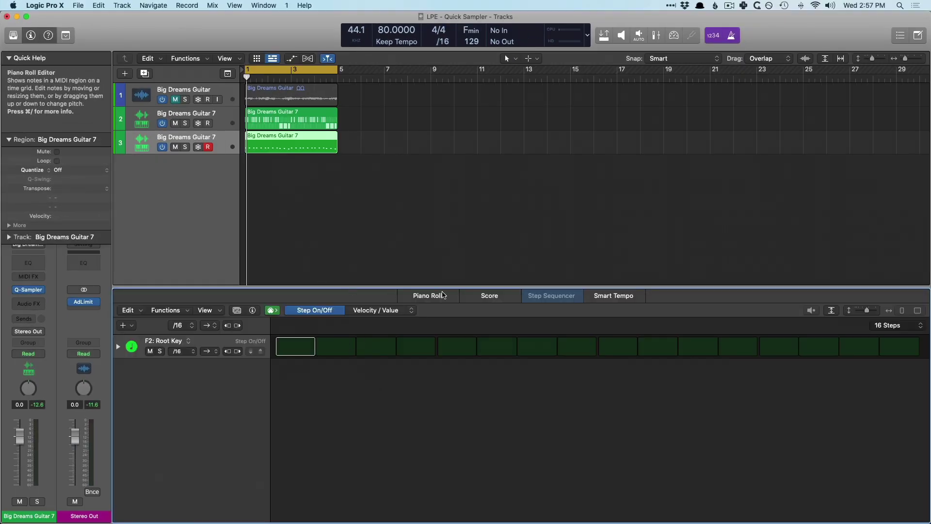
key(p)
key(super+a)
click(128, 310)
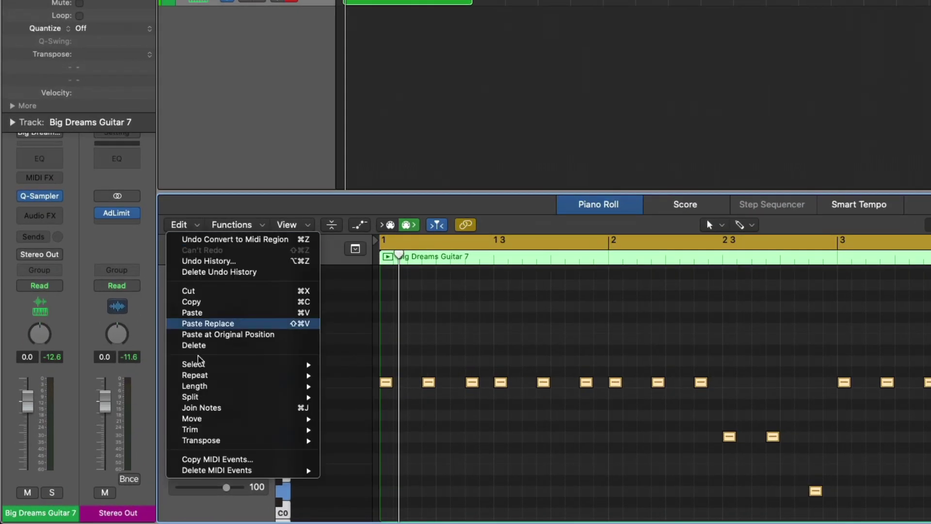
mouse_move(223, 430)
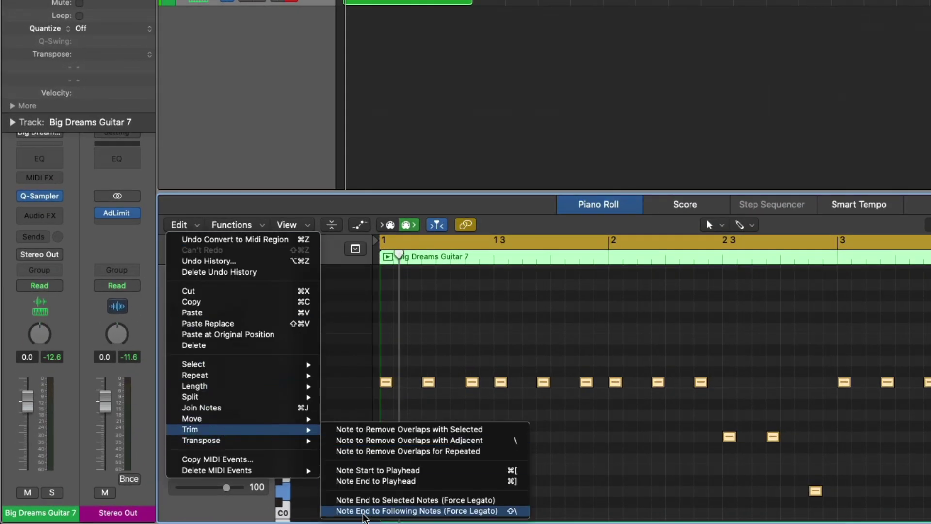
click(363, 513)
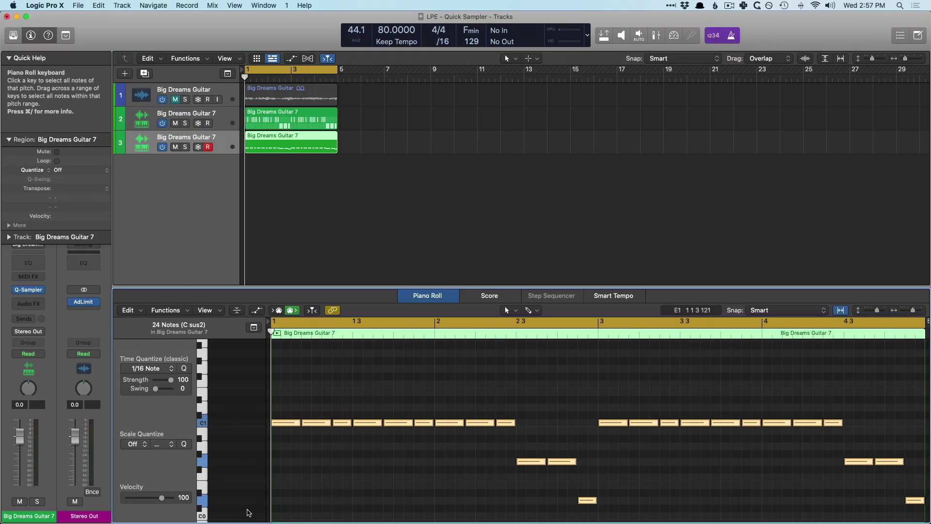
key(space)
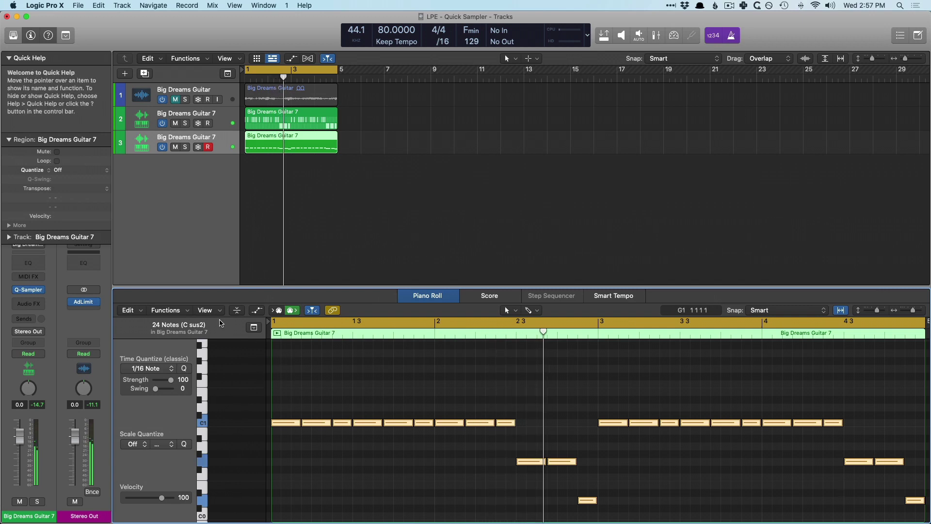
key(e)
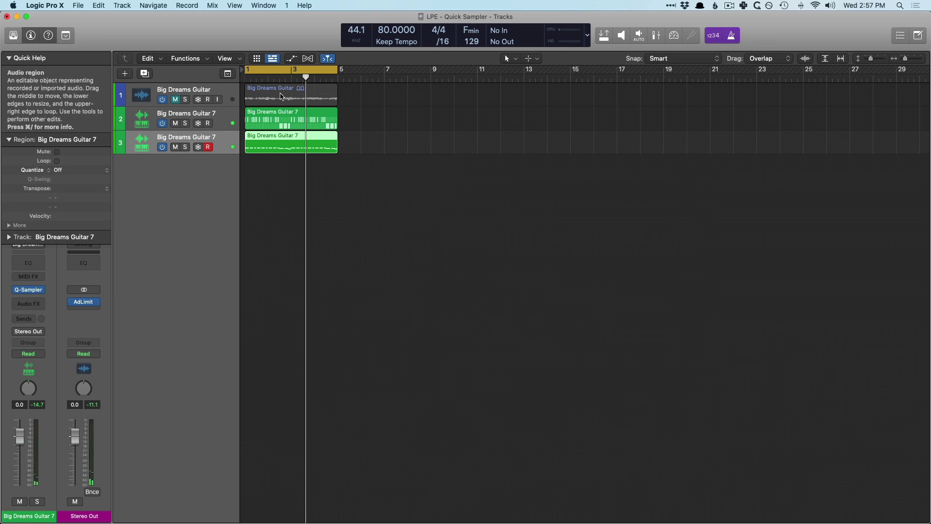
Create a new Quick Sampler track from the Big Dreams Guitar audio region and audition its slices from C1 to F♯1.
drag(282, 95, 188, 189)
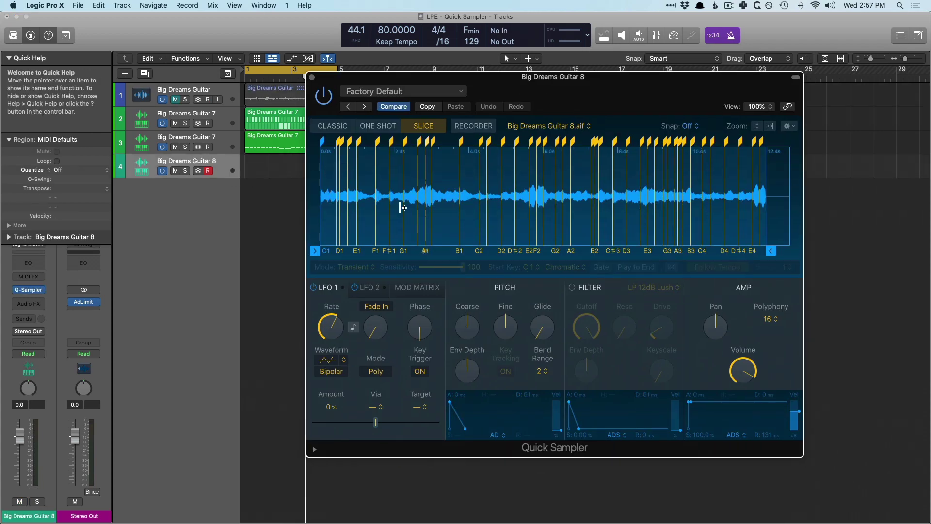
click(327, 252)
click(338, 251)
click(355, 251)
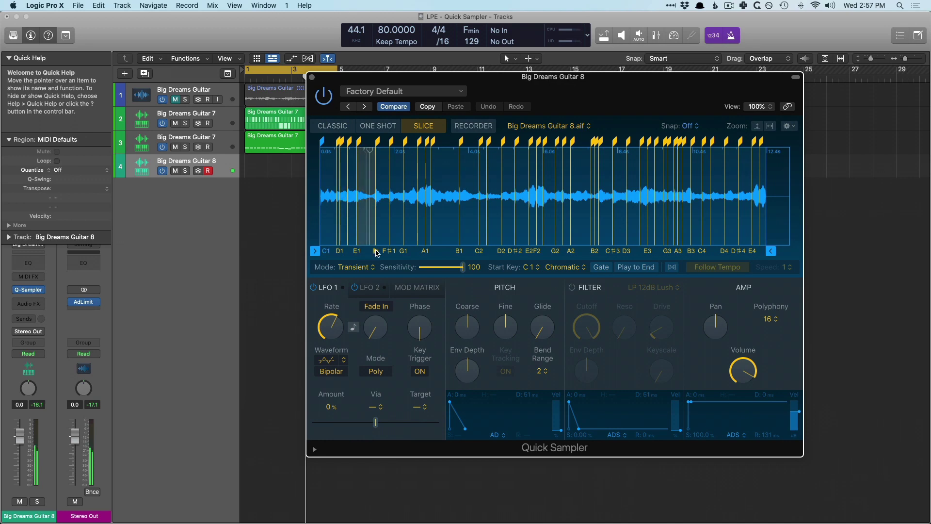
click(379, 251)
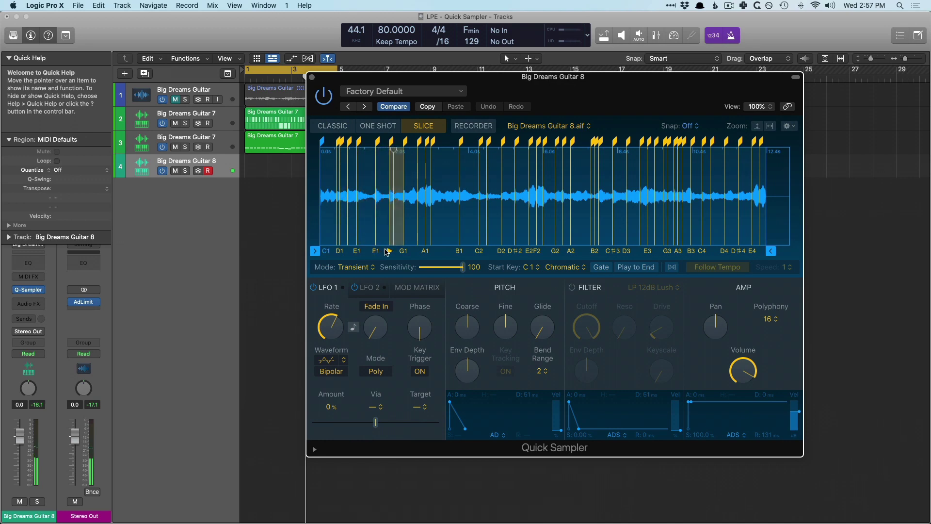
click(377, 252)
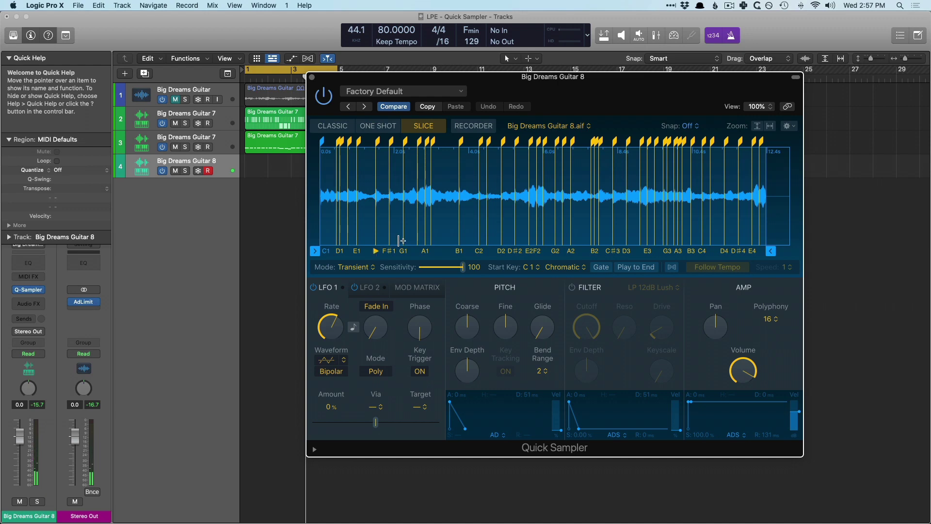
Set snapping to Transient+Note and trim the sample to the F1 slice, ending at 1.87 s and starting at 1.504 s.
click(683, 125)
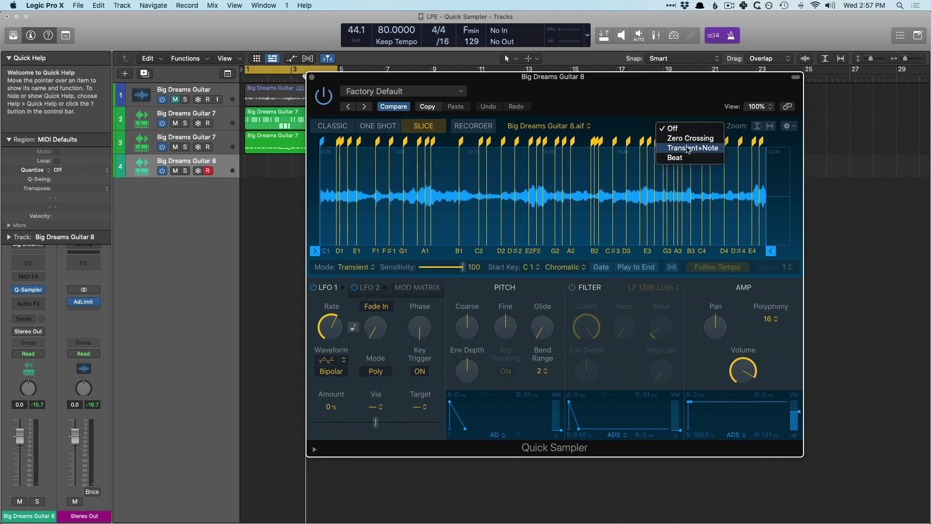
click(687, 148)
drag(767, 203, 396, 203)
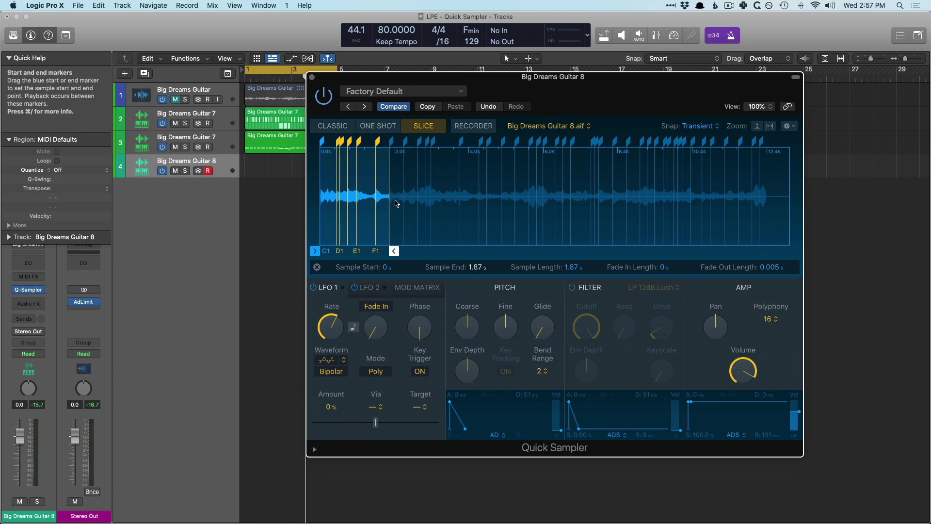
drag(315, 250, 372, 247)
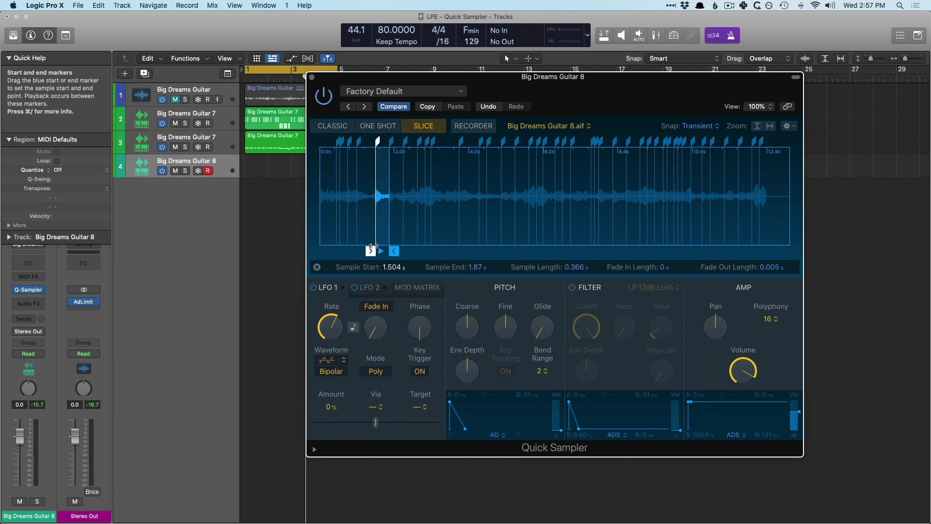
Trim the sample end to 1.53 s with zero-crossing snapping and set the coarse pitch to +24.
click(770, 126)
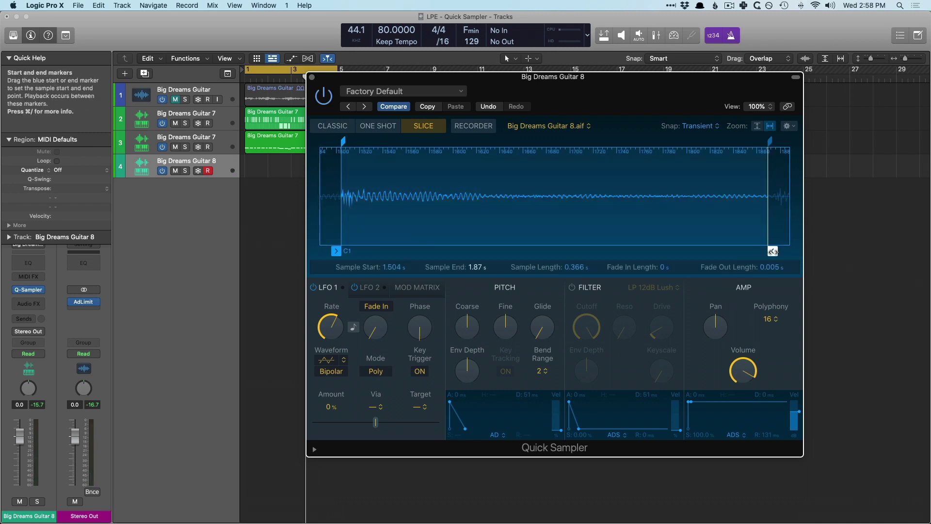
click(708, 126)
mouse_move(773, 250)
mouse_down()
mouse_move(408, 223)
mouse_move(379, 212)
mouse_up()
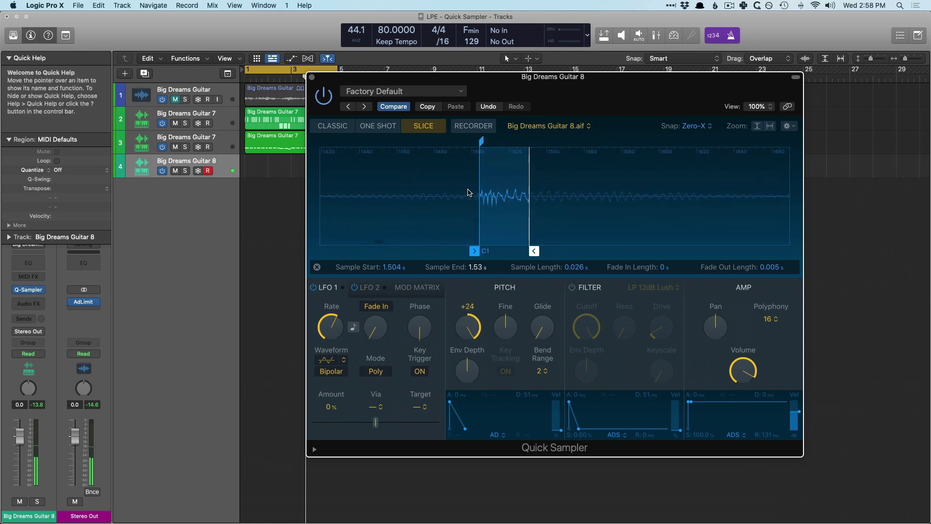
click(500, 221)
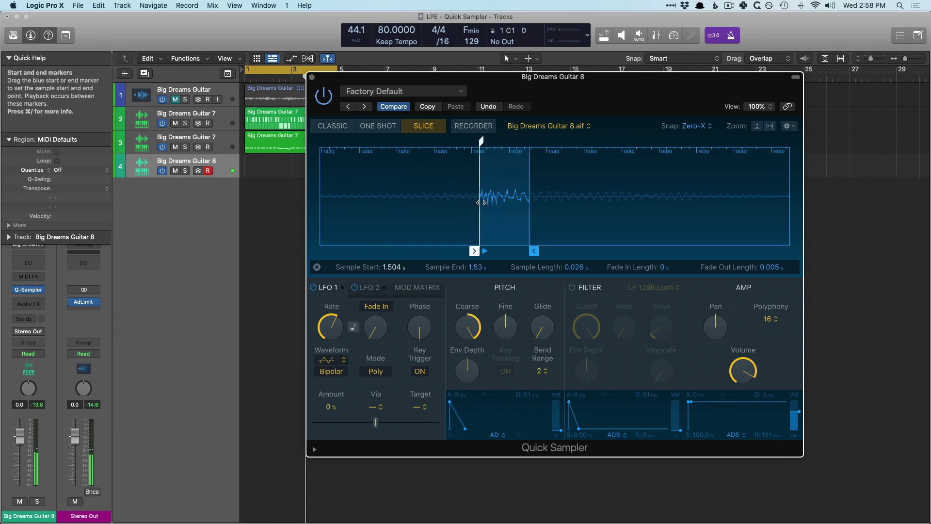
Compare Classic mode with Slice mode in the Quick Sampler, and close it in Slice mode.
click(333, 126)
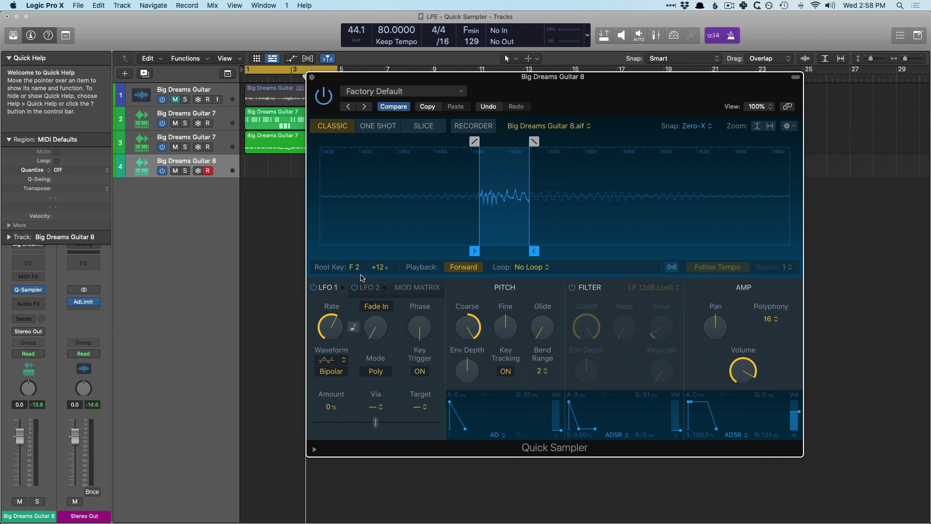
click(423, 126)
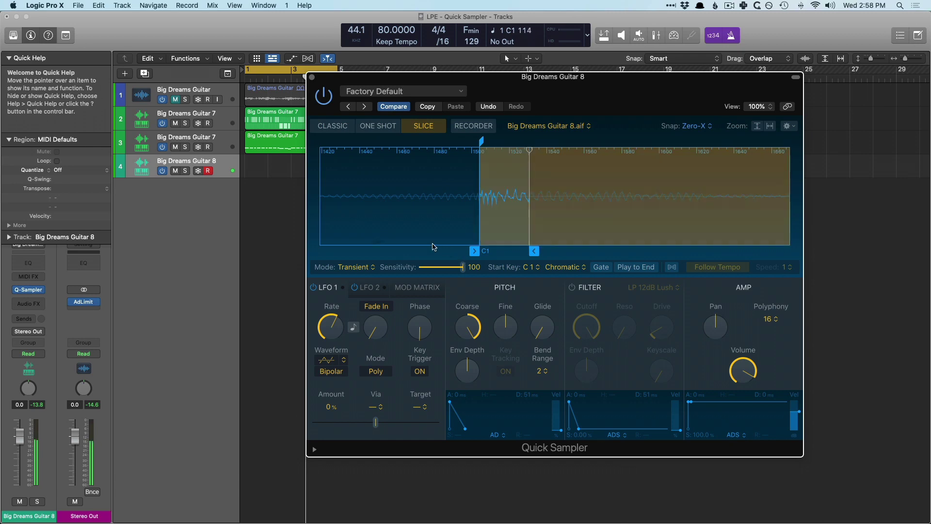
click(312, 76)
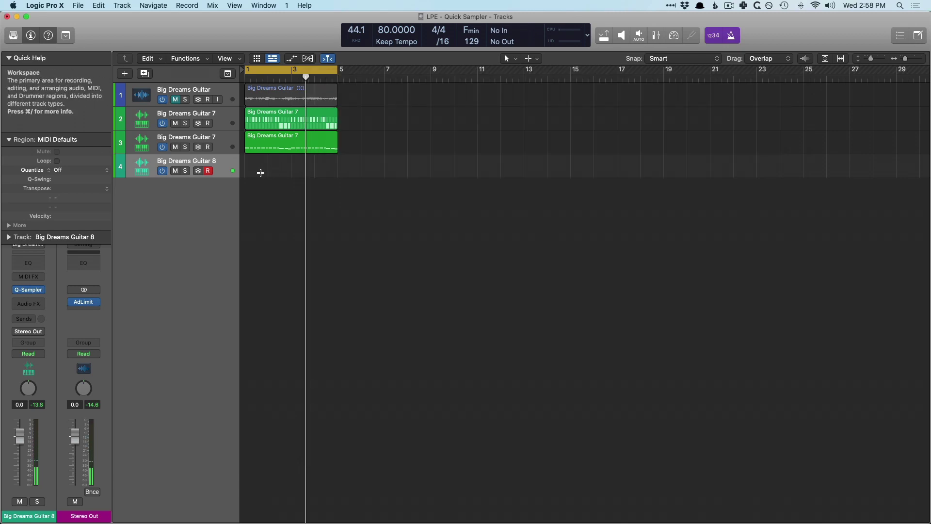
Create a step sequencer pattern on track 4 with step 2 of the Slice #1 row on, and move its region to bar 1.
key(e)
click(551, 295)
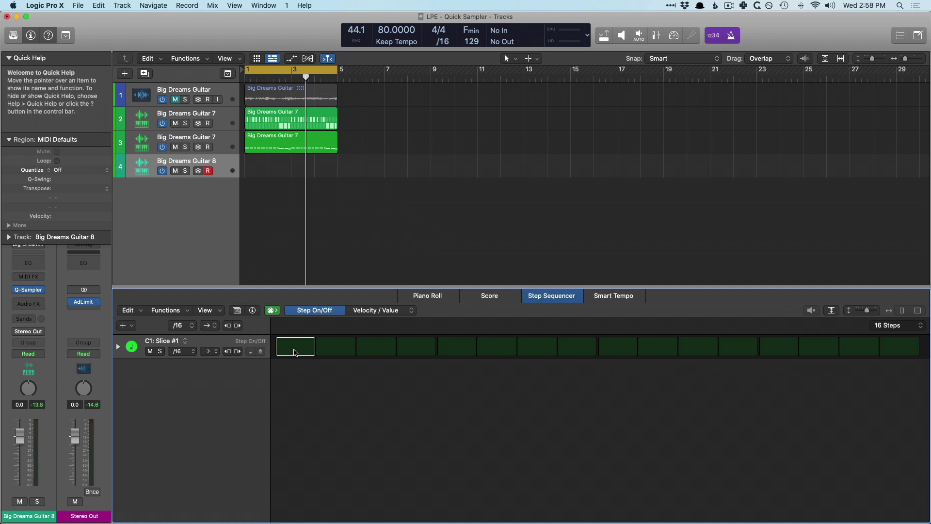
click(328, 352)
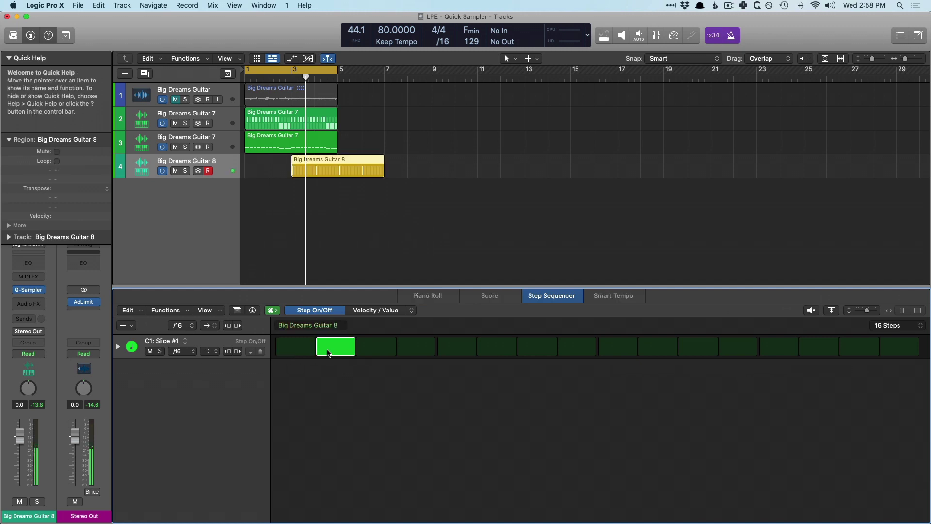
drag(327, 156, 280, 160)
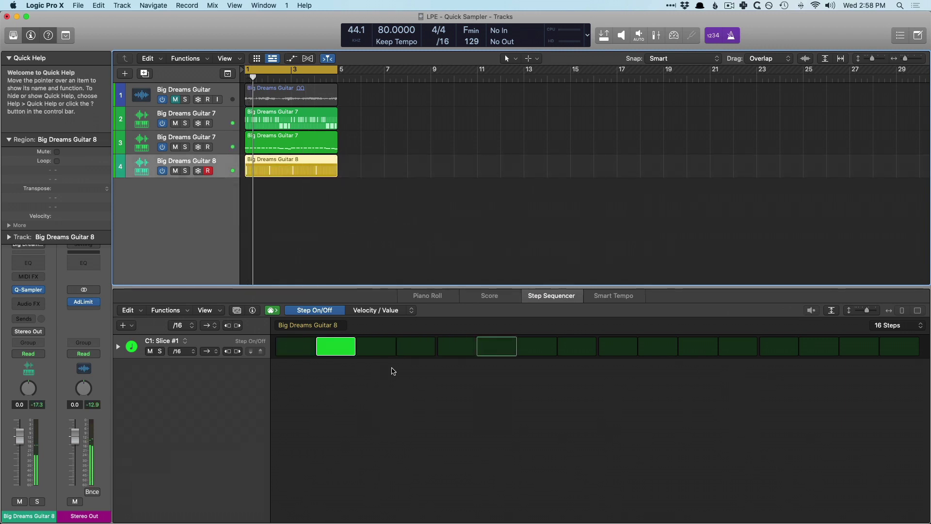
Turn on steps 4 to 6, 8, 10 to 13 and 15 in the Slice #1 row.
drag(416, 346, 487, 354)
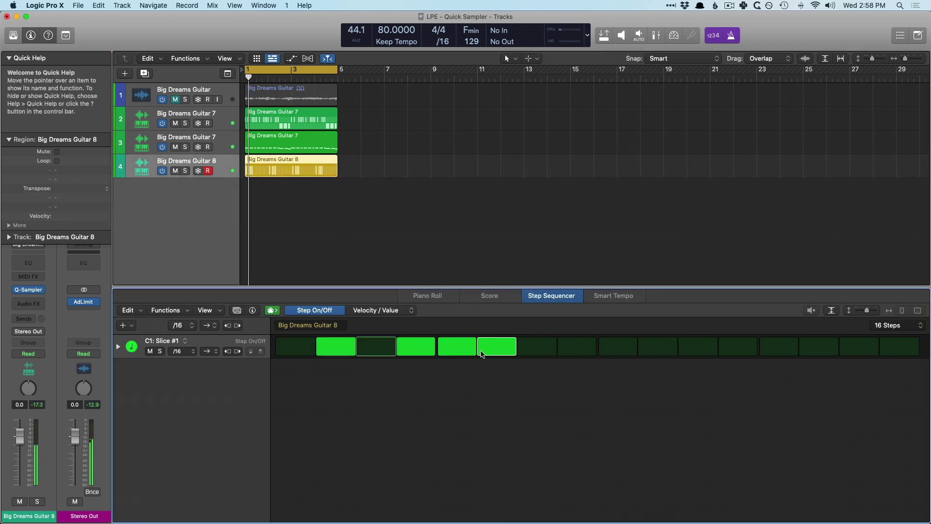
click(565, 348)
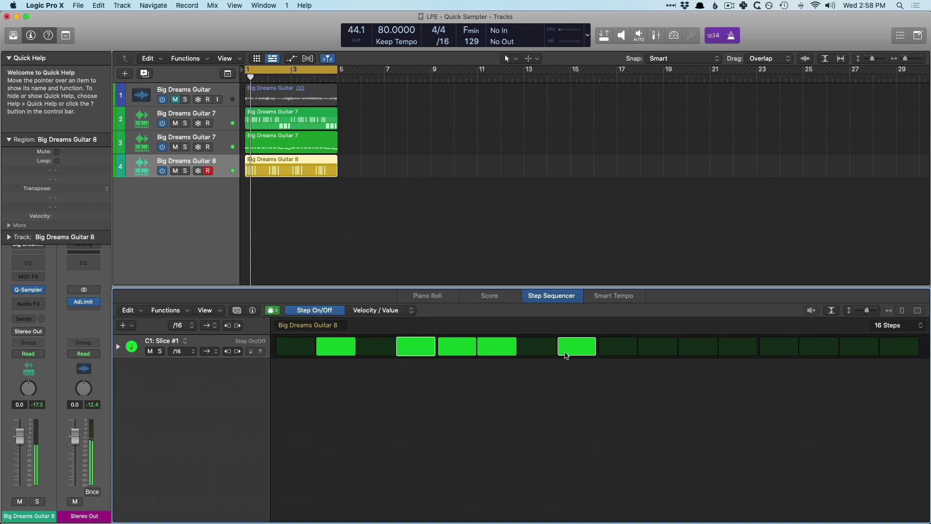
drag(651, 352, 763, 351)
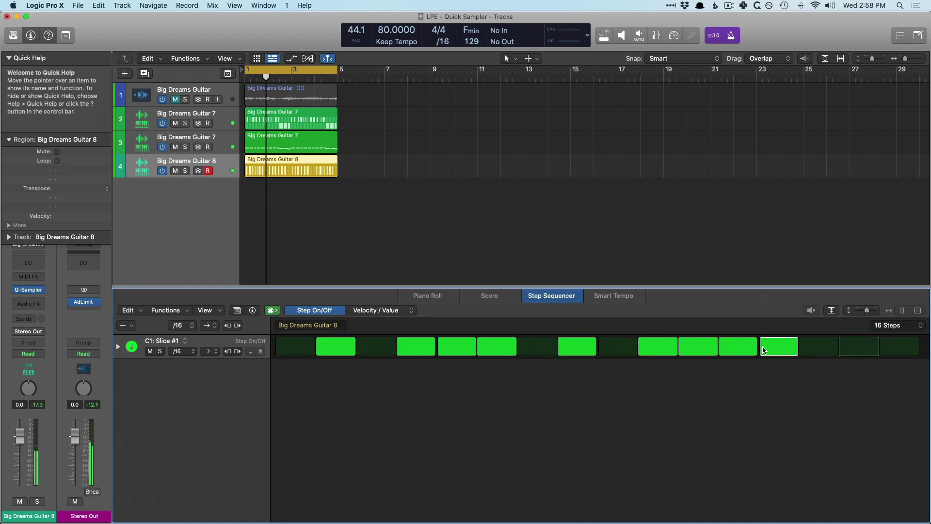
click(856, 347)
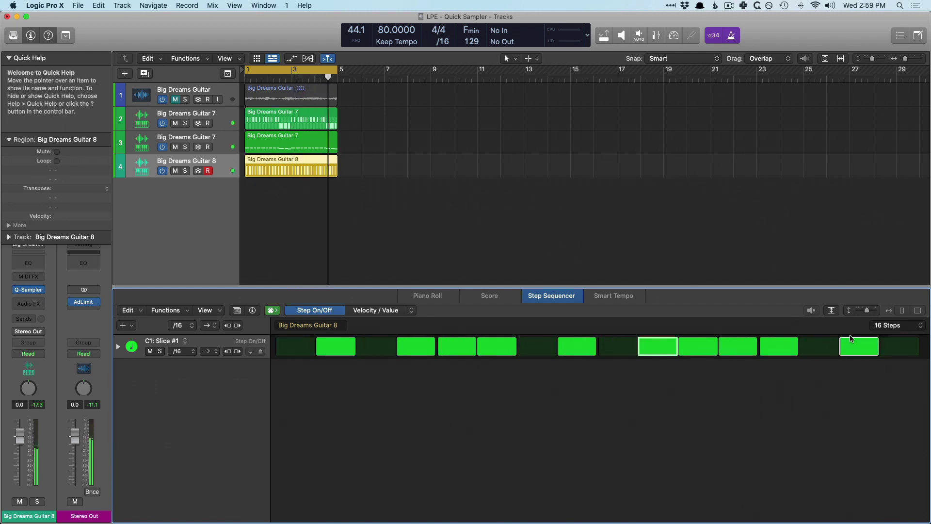
Extend the pattern to 32 steps and turn on steps 16, 30 and 32 in the Slice #1 row.
click(890, 326)
click(891, 340)
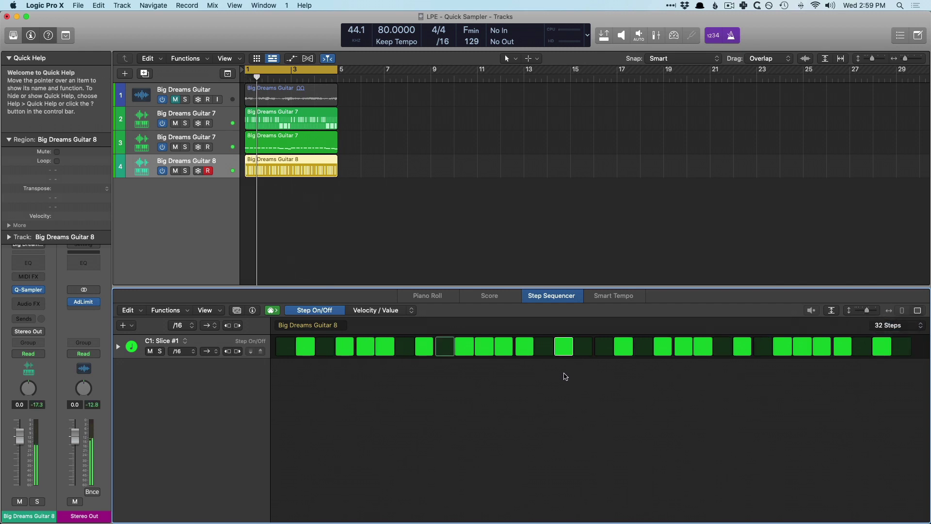
click(582, 350)
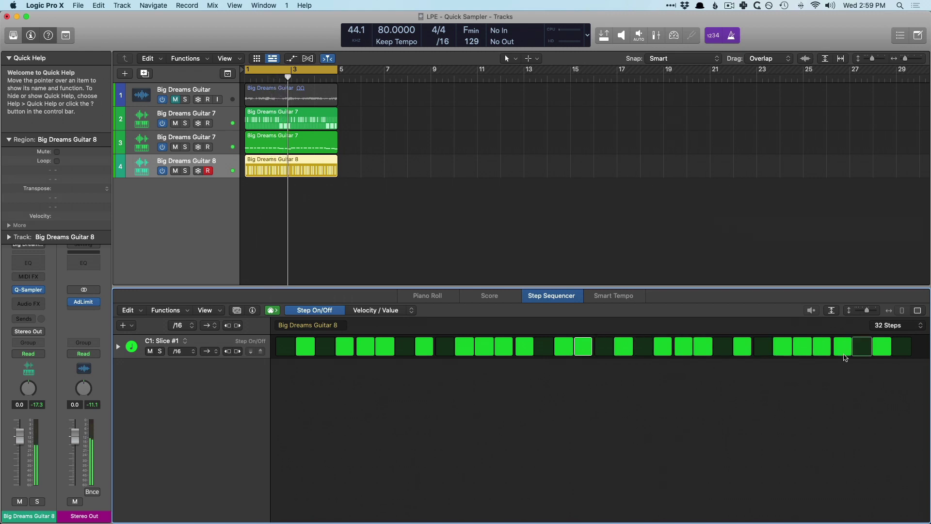
click(863, 346)
click(902, 346)
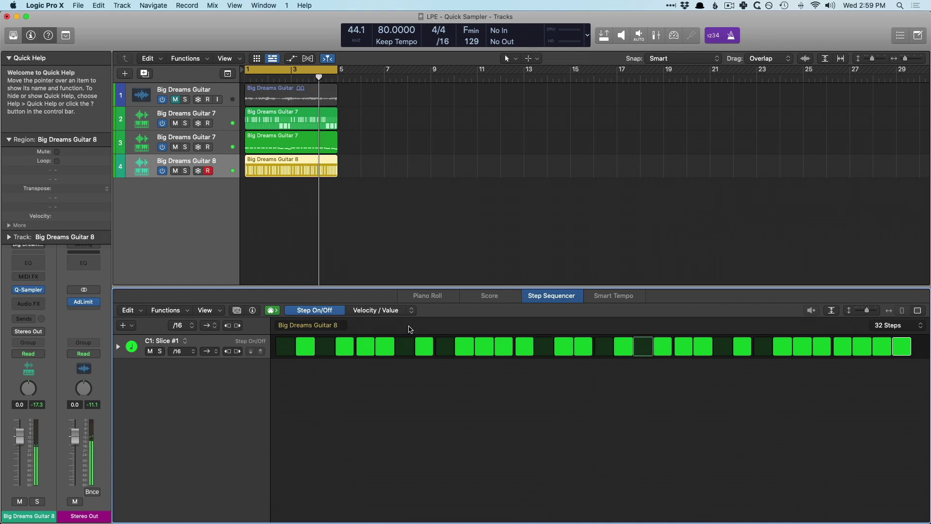
Set Note Repeat to 2 on steps 4 and 20 of the Slice #1 row, play the pattern and close the editor.
click(407, 310)
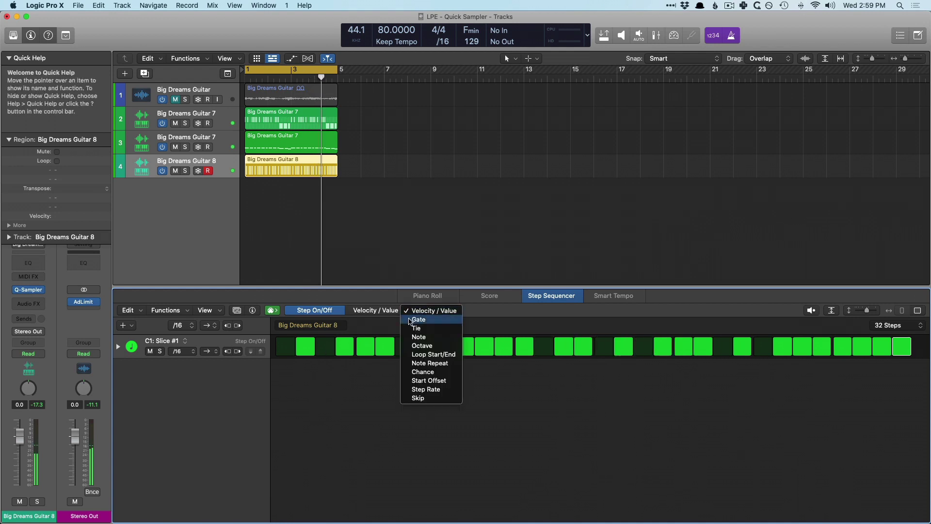
click(423, 363)
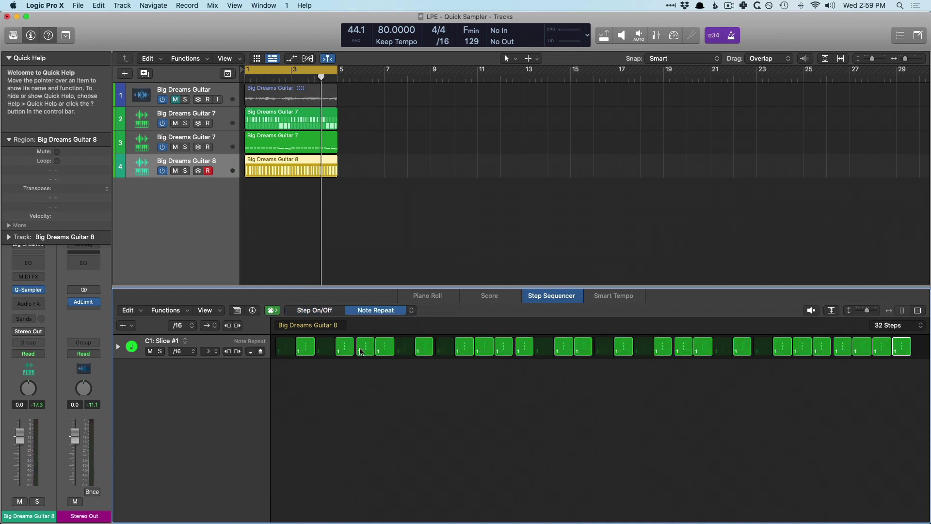
key(space)
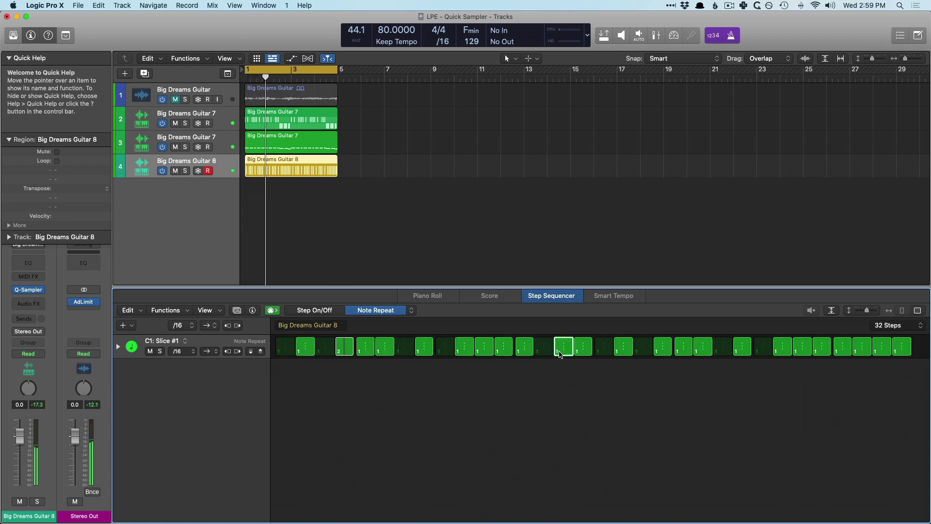
click(654, 354)
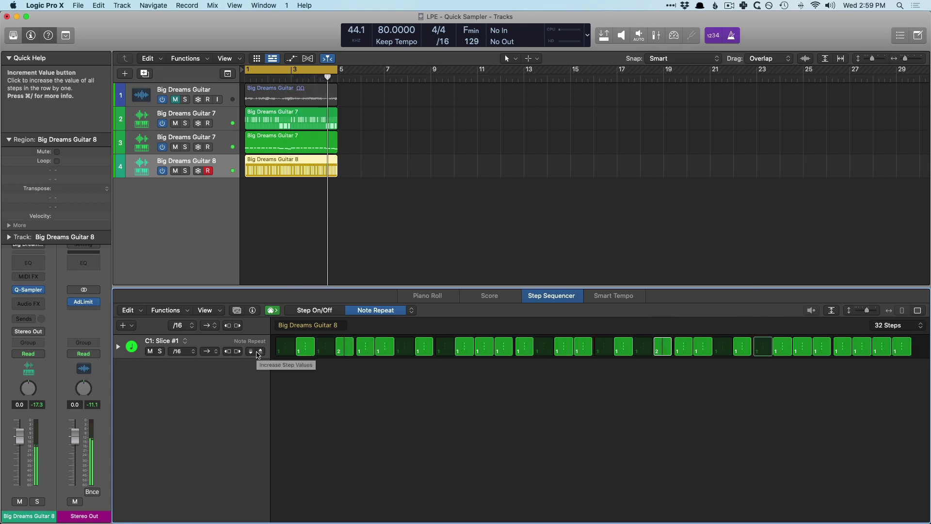
key(space)
key(e)
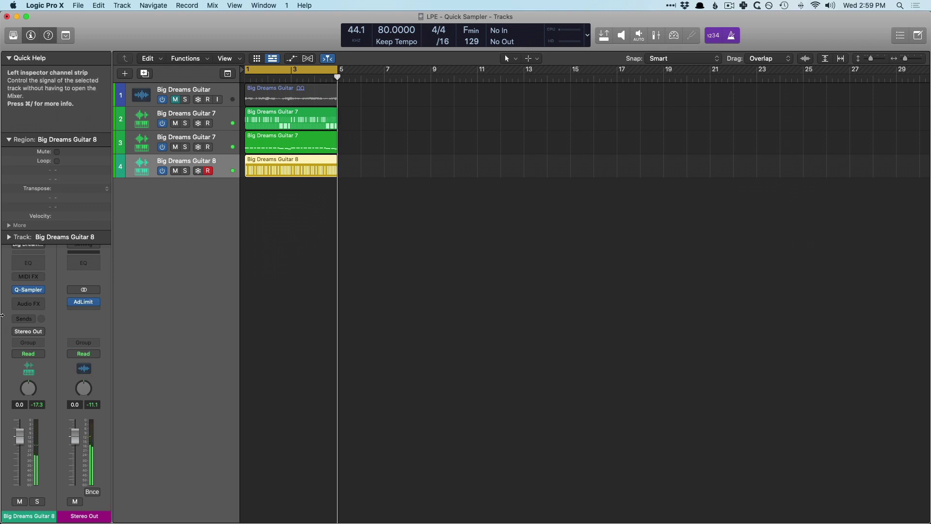
Add a Sample Delay effect to track 4 and set its right delay to 358 samples during playback.
click(28, 304)
mouse_move(42, 329)
click(102, 329)
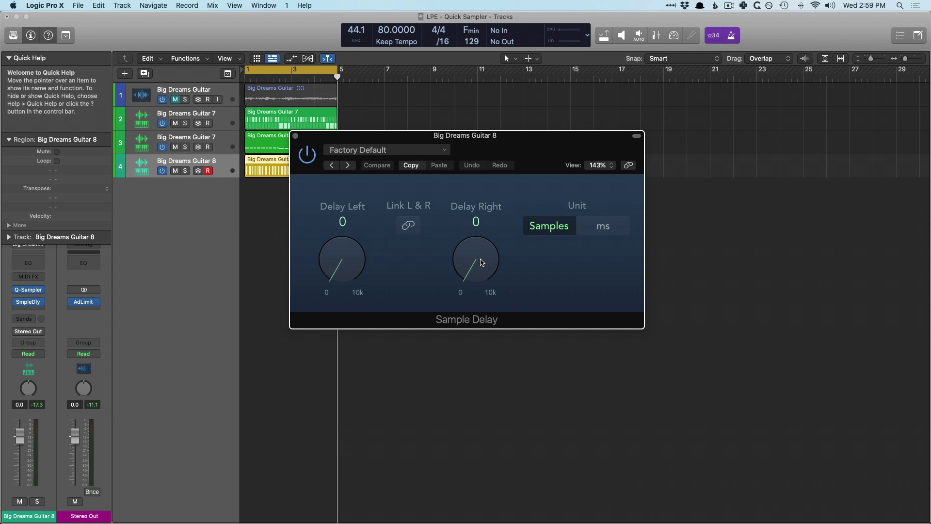
key(space)
drag(478, 268, 474, 263)
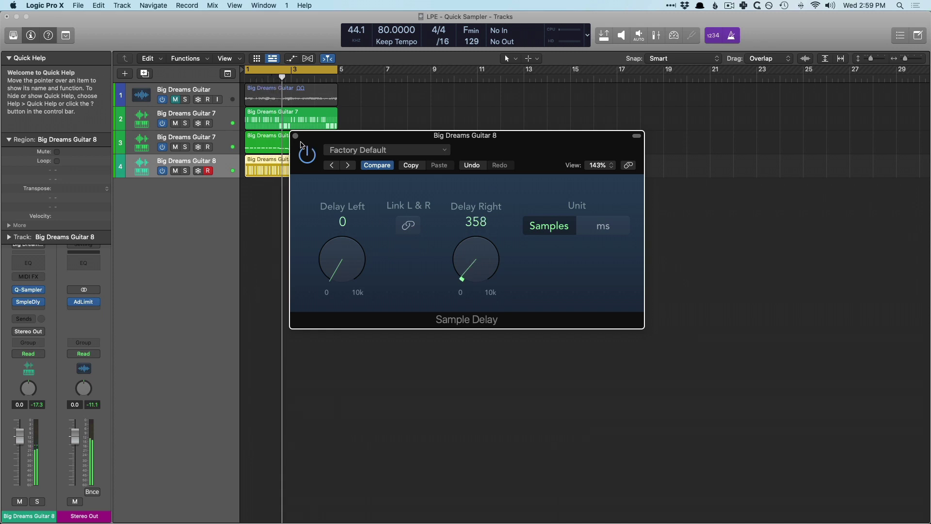
click(295, 136)
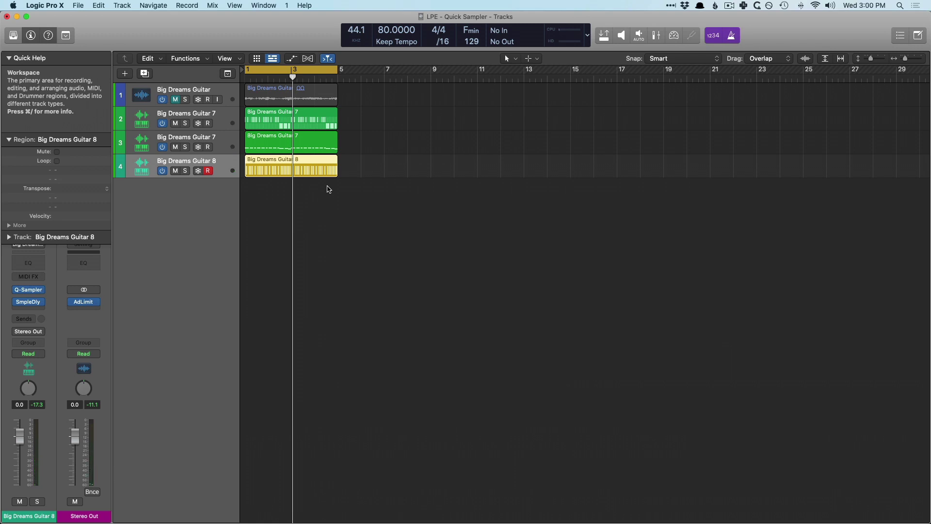
Duplicate the Big Dreams Guitar 8 track with its settings, and clear the copy's Sample Delay and coarse pitch offset.
key(super+d)
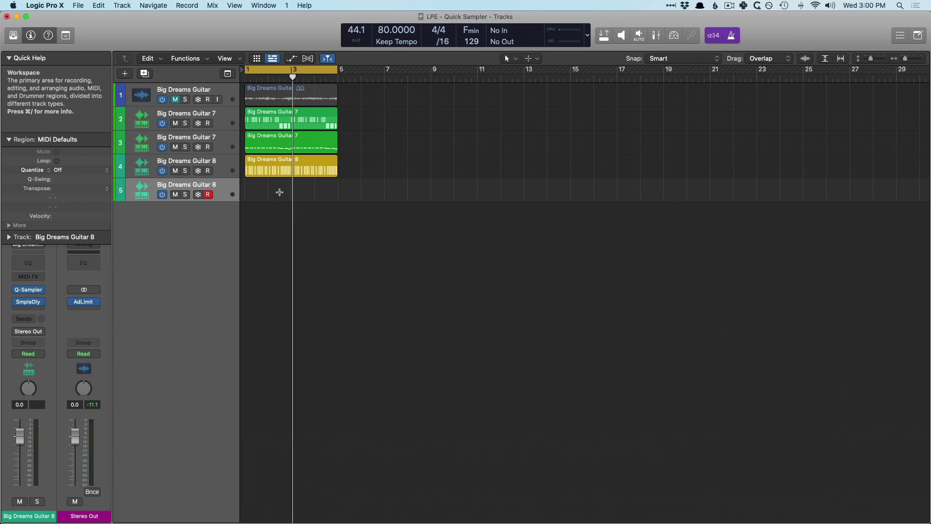
key(Return)
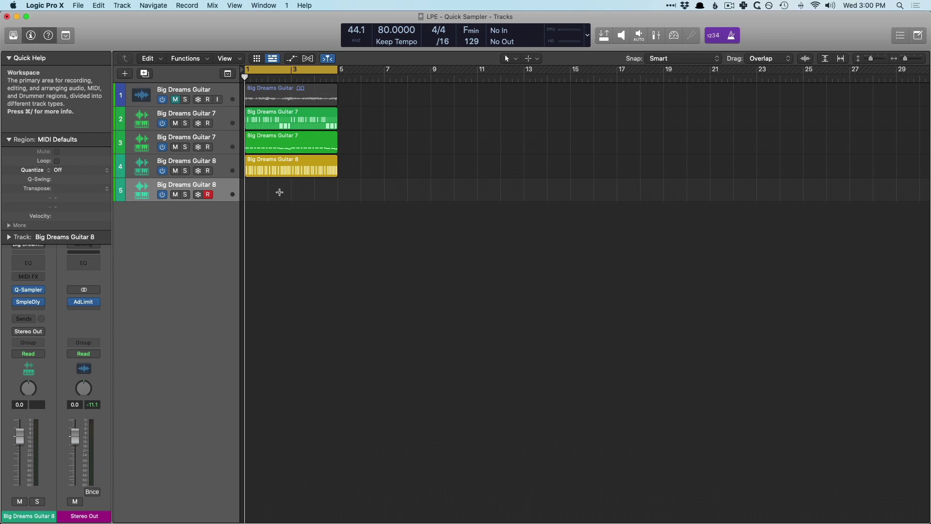
click(32, 292)
click(41, 290)
click(167, 360)
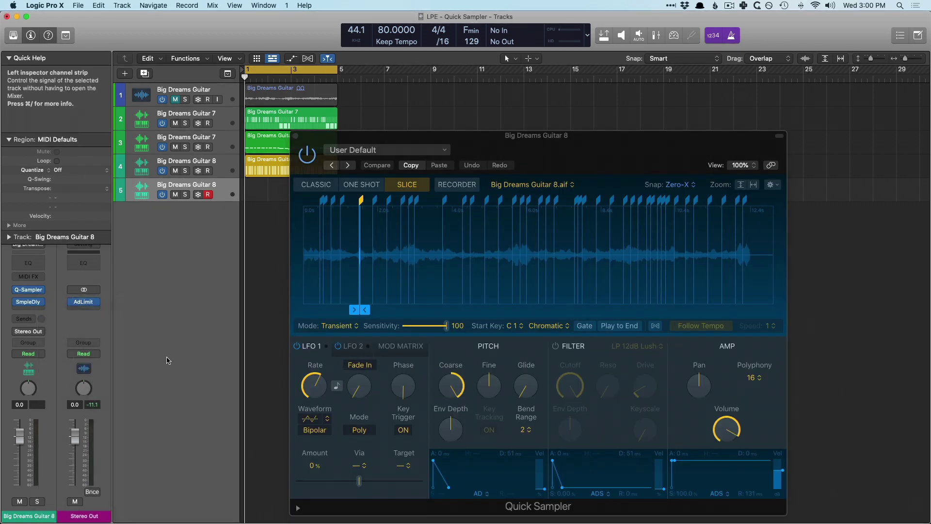
click(333, 314)
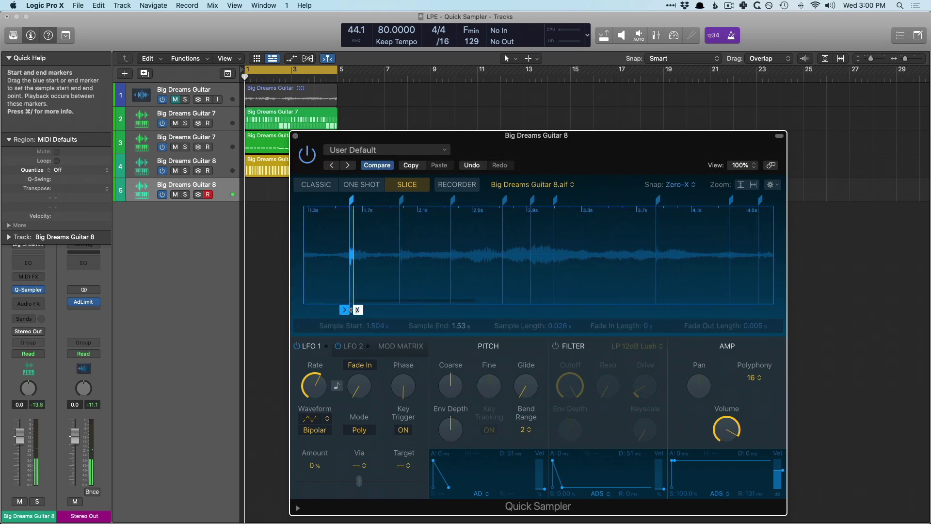
Extend the sample end to 1.859 s and switch the Quick Sampler to Classic mode.
drag(363, 307, 402, 310)
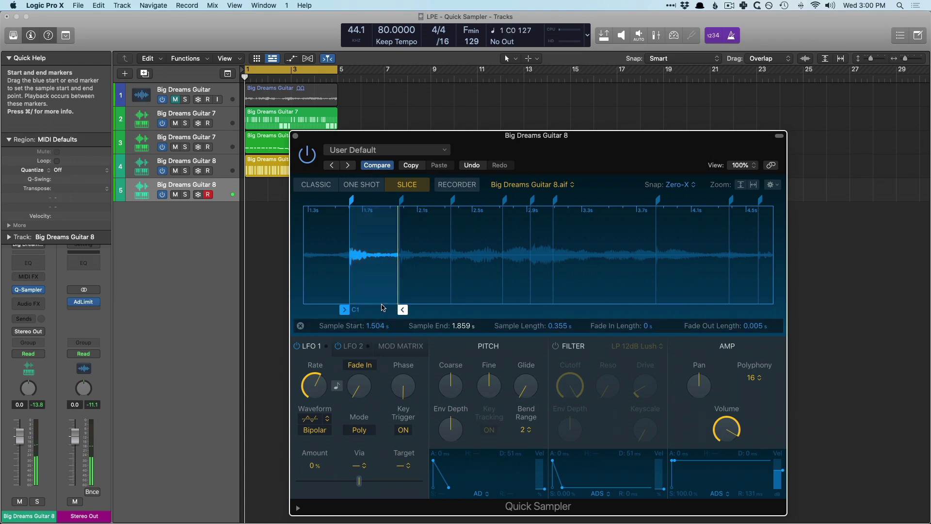
click(316, 184)
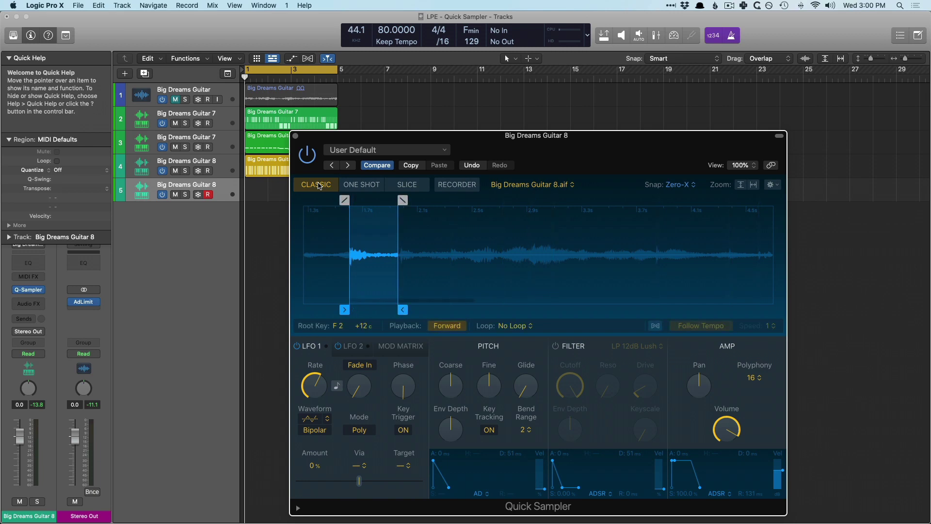
scroll(373, 274, up, 10)
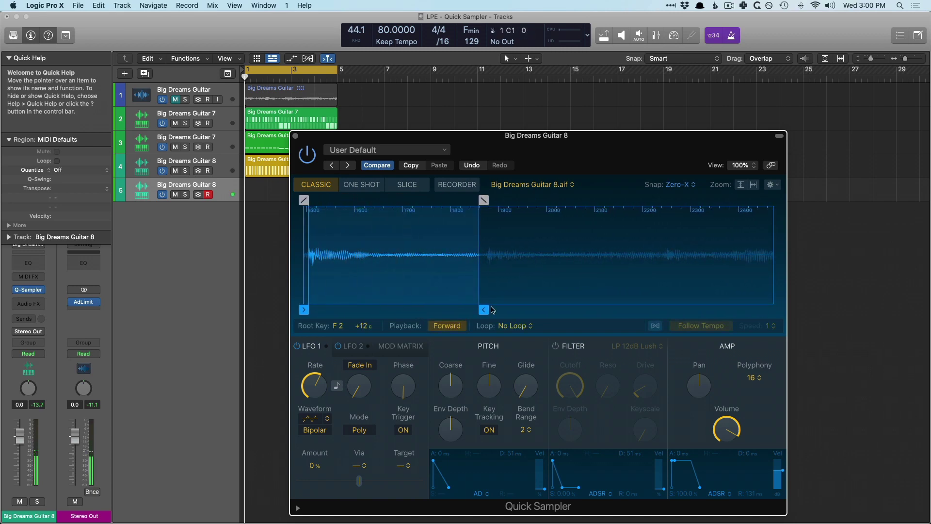
Turn on Follow Tempo at speed 1/2, and trim the sample end to 3 1 190 with a fade-out of 0 0 31.
click(701, 325)
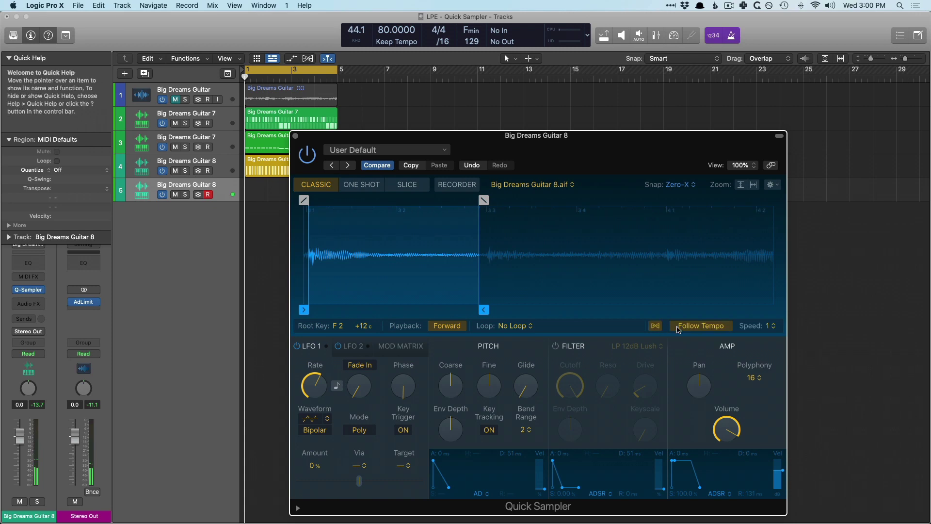
click(769, 326)
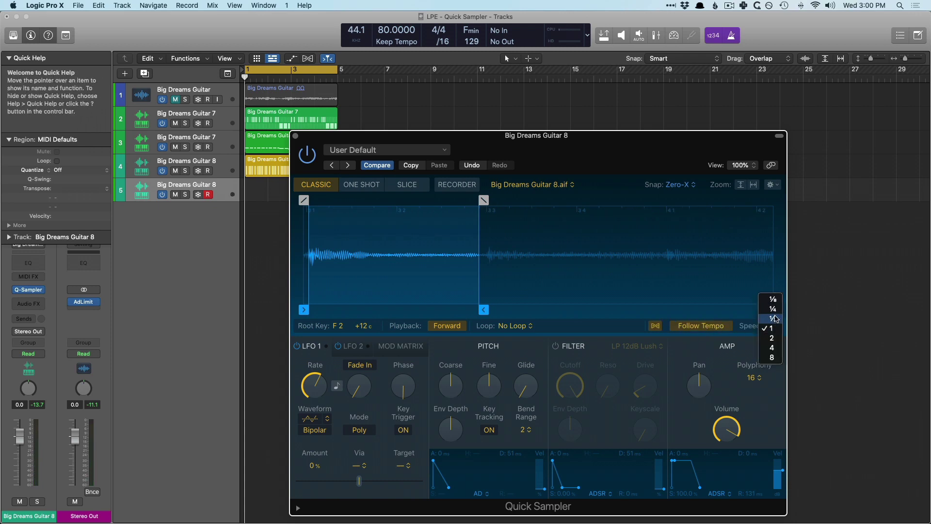
click(773, 319)
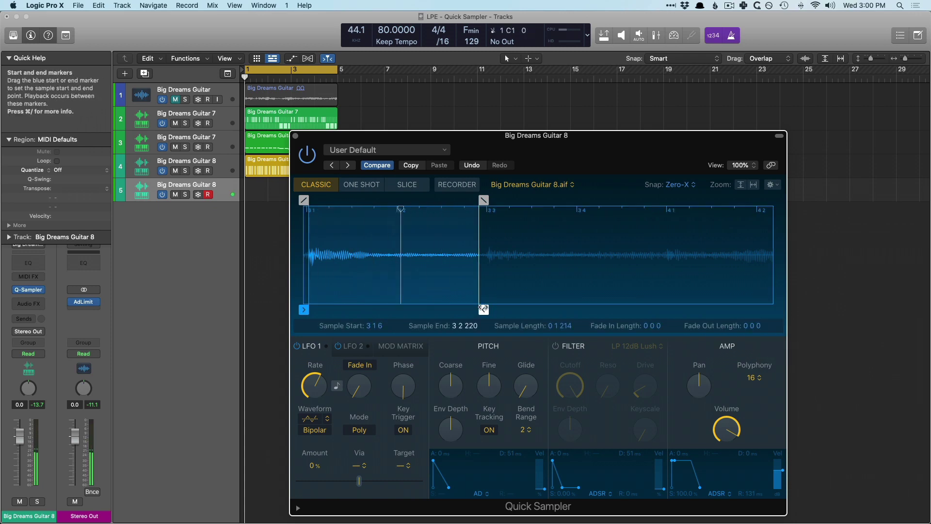
mouse_move(483, 309)
mouse_down()
mouse_move(362, 306)
mouse_move(384, 288)
mouse_up()
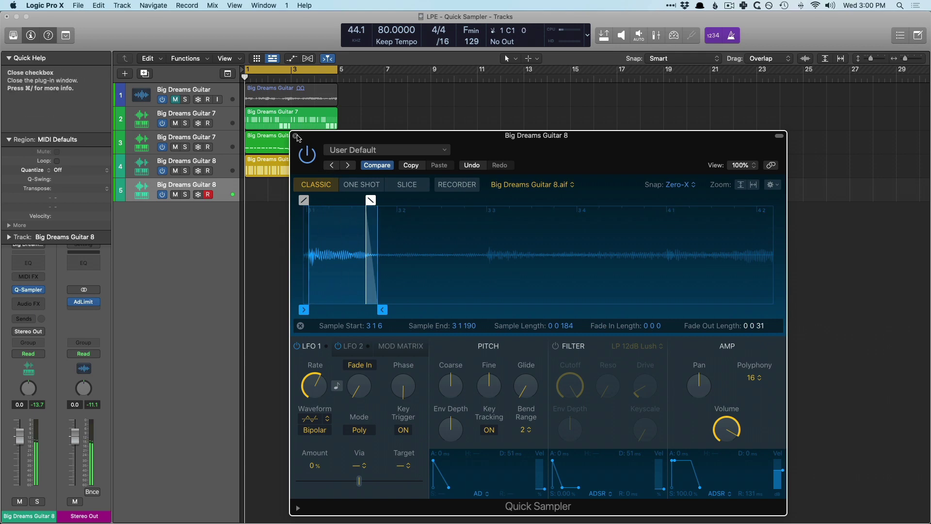
key(super+w)
Create a step pattern on track 5 with its row set to note C-1, turn on step 1 and play it back.
key(e)
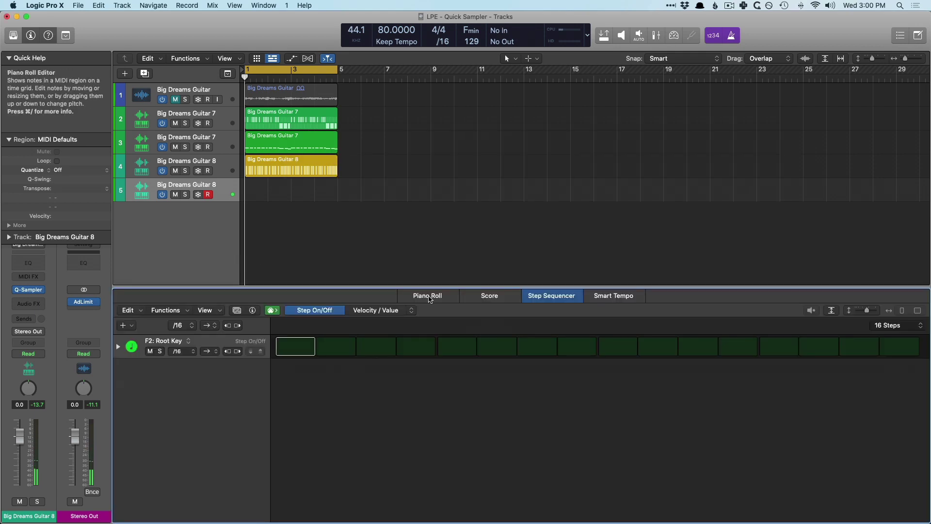
click(164, 341)
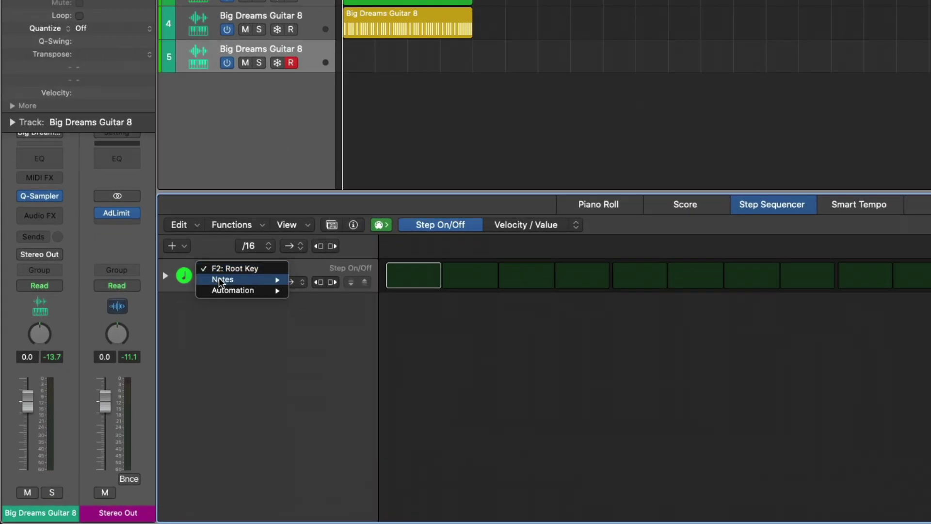
mouse_move(158, 350)
mouse_move(349, 301)
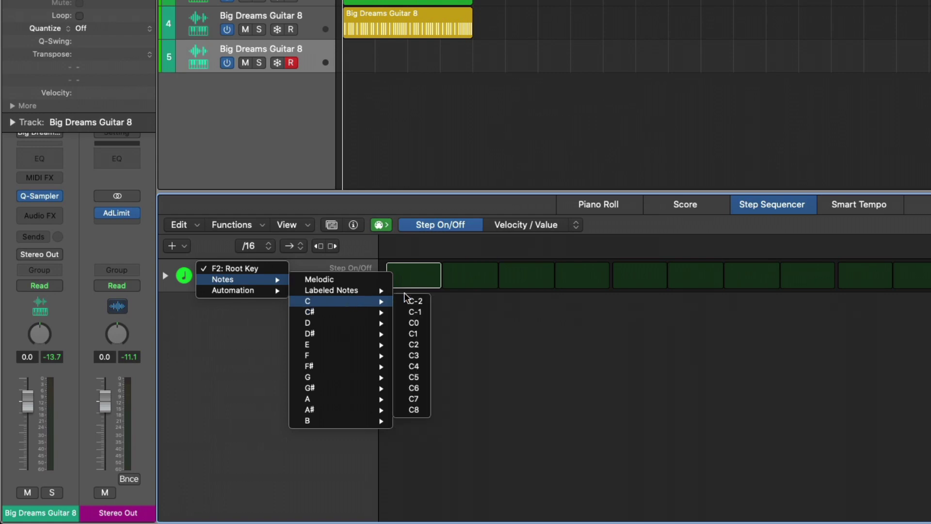
click(420, 313)
click(43, 197)
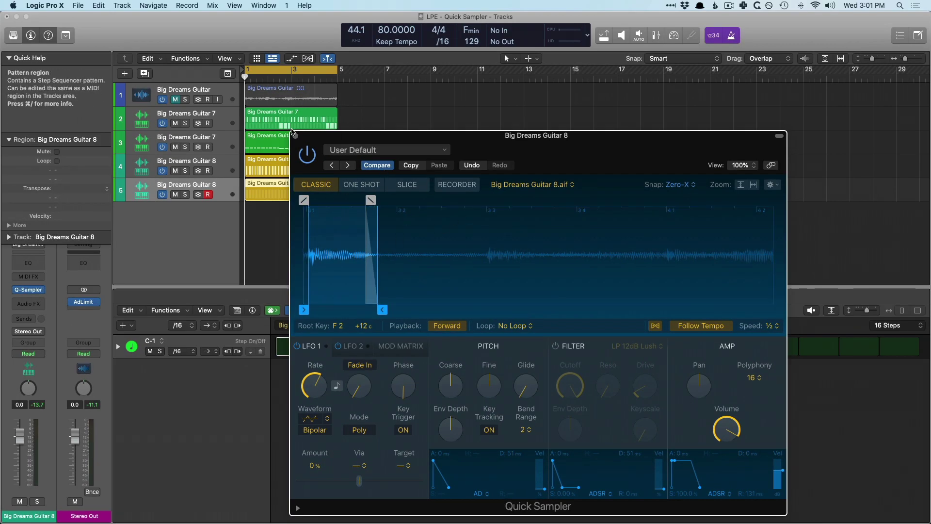
click(294, 136)
key(space)
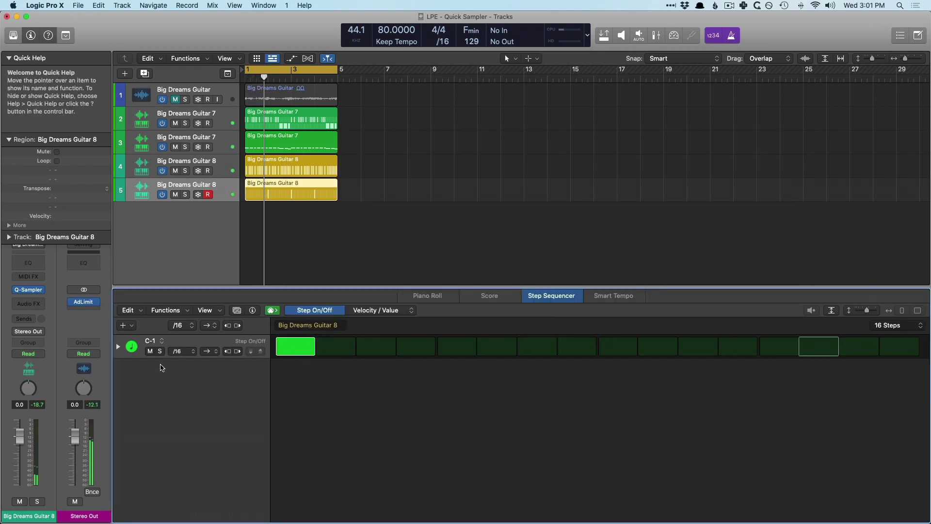
Add Phat FX to track 5 with Distortion on at 49.9% Vari Drive and the Bass Enhancer on with its tune lowered.
click(28, 304)
click(45, 332)
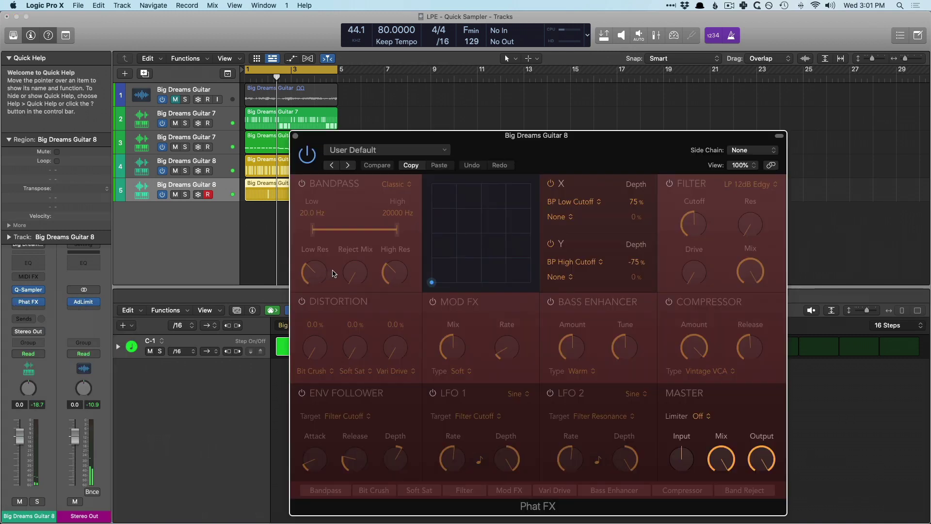
click(302, 301)
drag(395, 347, 394, 296)
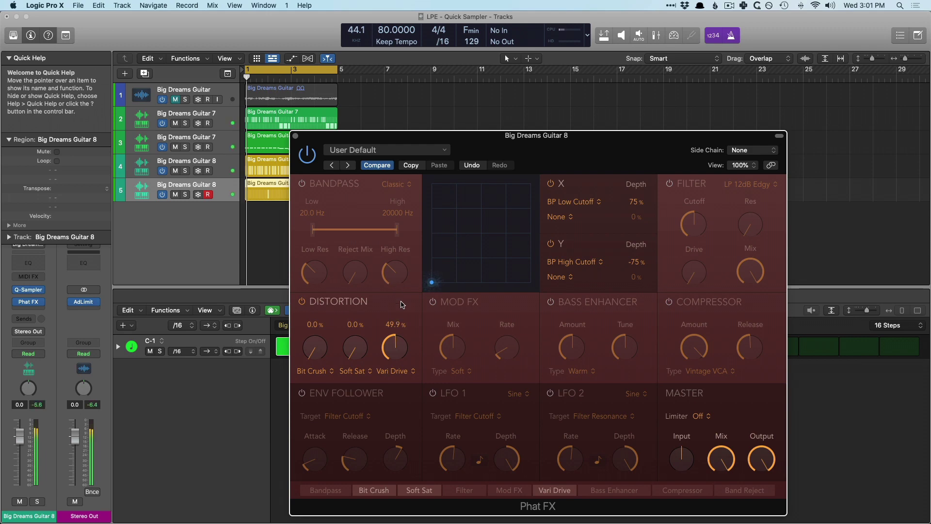
click(551, 302)
drag(616, 342, 624, 372)
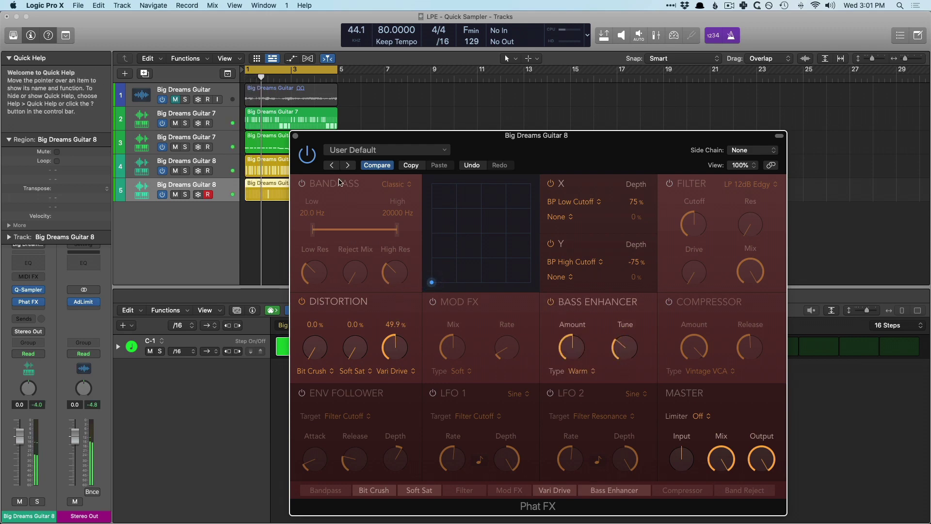
click(295, 135)
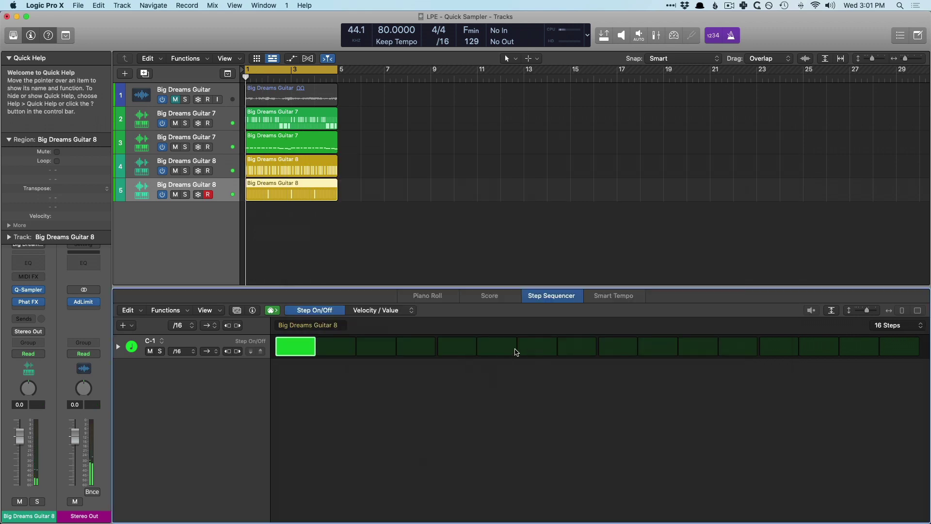
Turn on steps 7, 9 and 15 in the C-1 row, and duplicate track 5 with its settings.
click(530, 348)
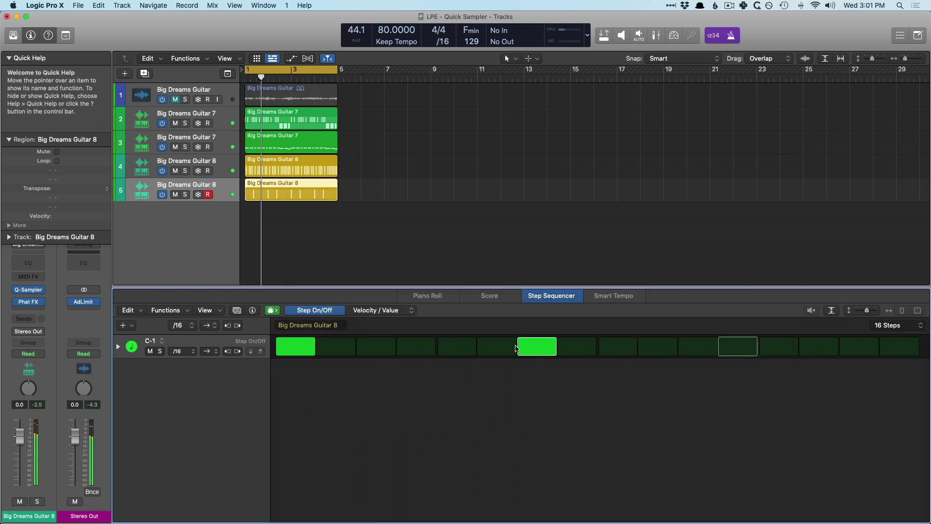
click(618, 347)
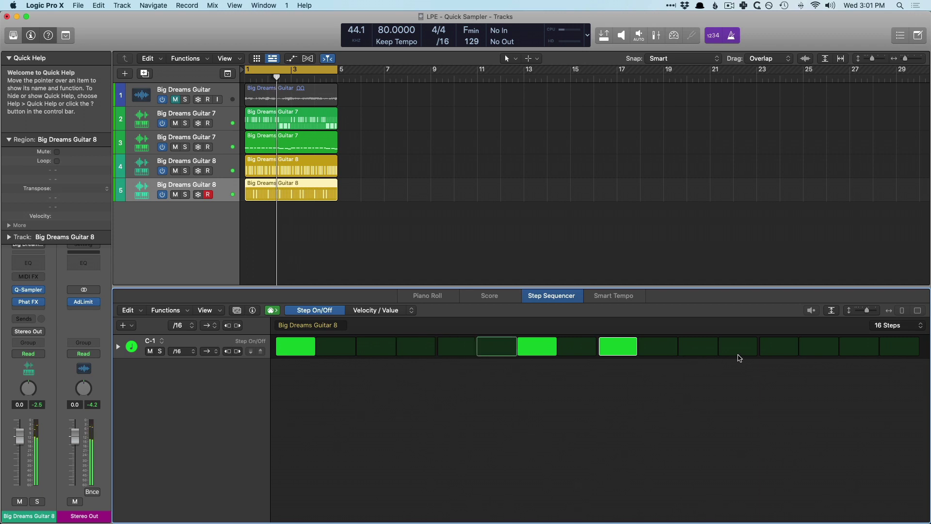
click(854, 348)
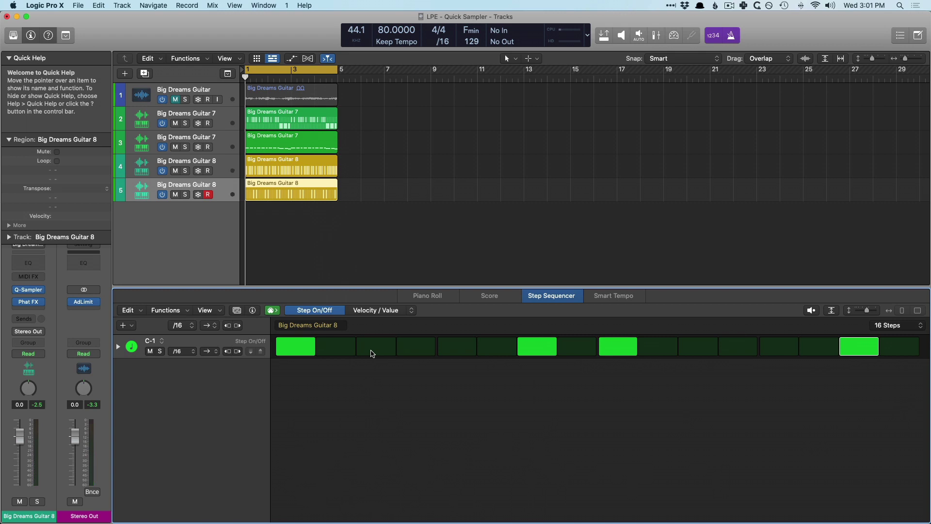
key(e)
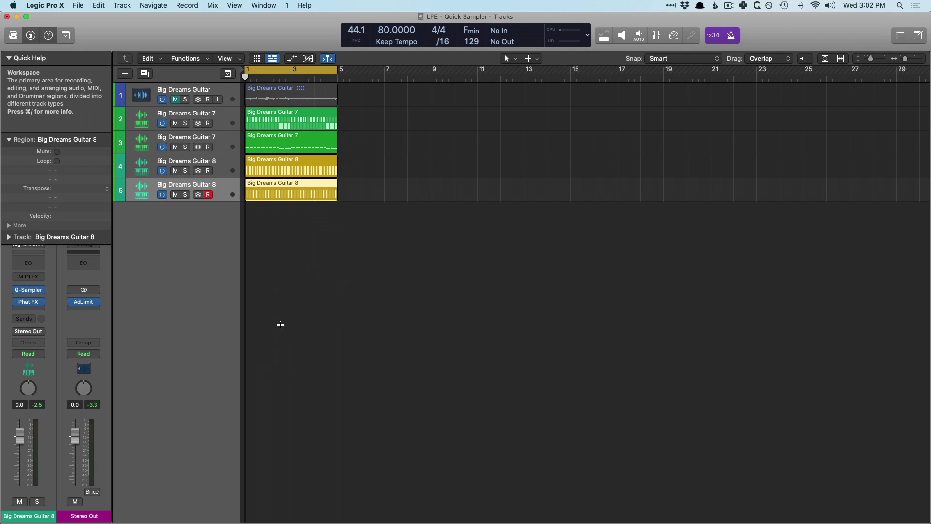
double_click(160, 234)
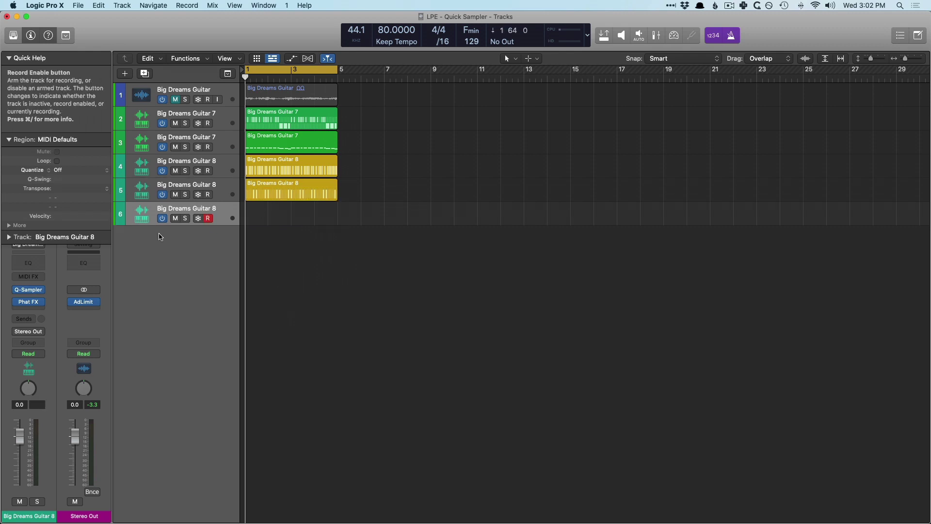
Try Slice mode in track 6's Quick Sampler and revert to Classic mode.
click(26, 297)
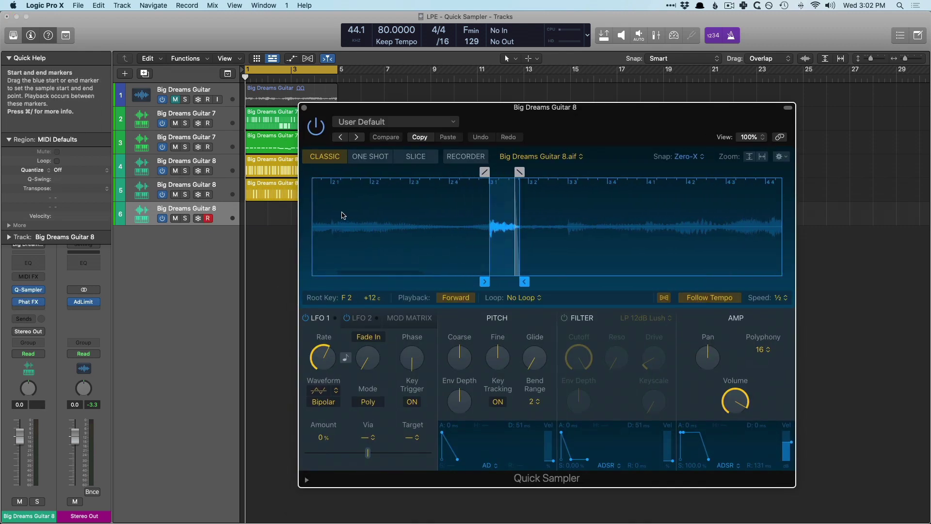
scroll(520, 266, up, 5)
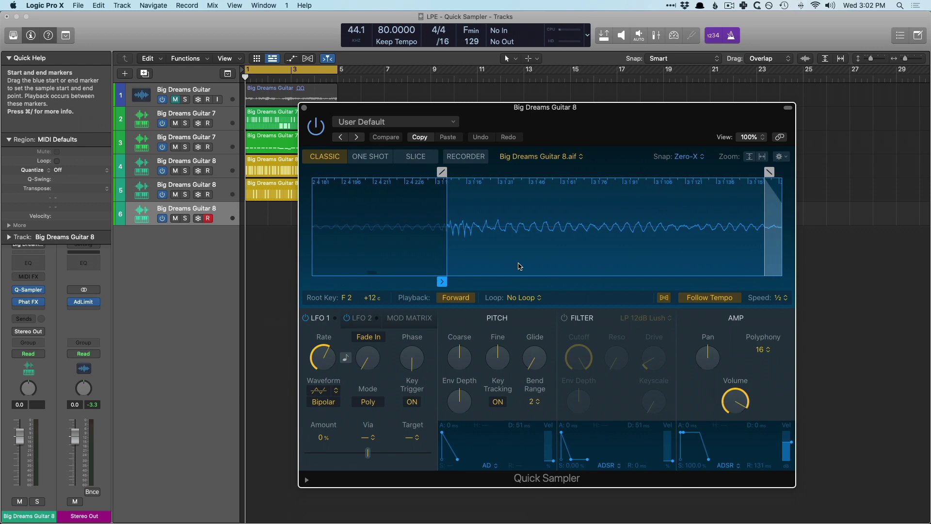
click(415, 156)
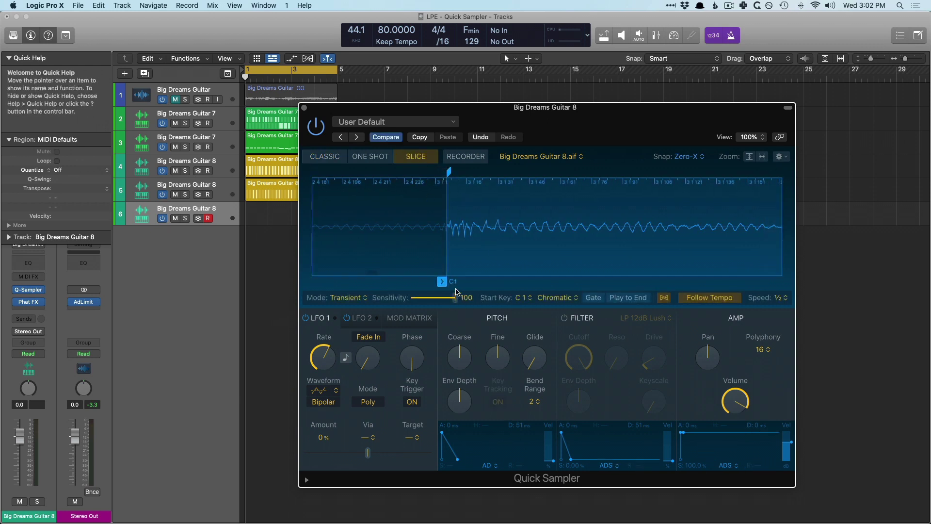
key(super+z)
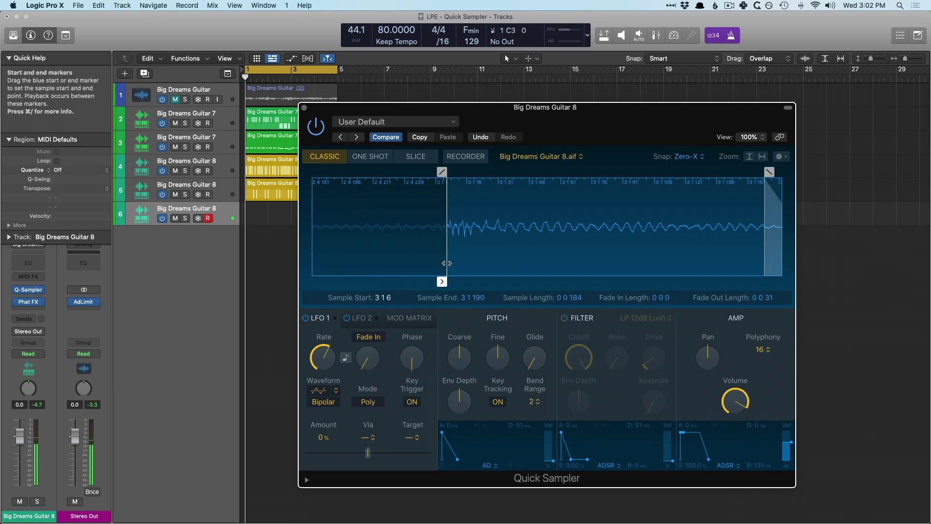
key(v)
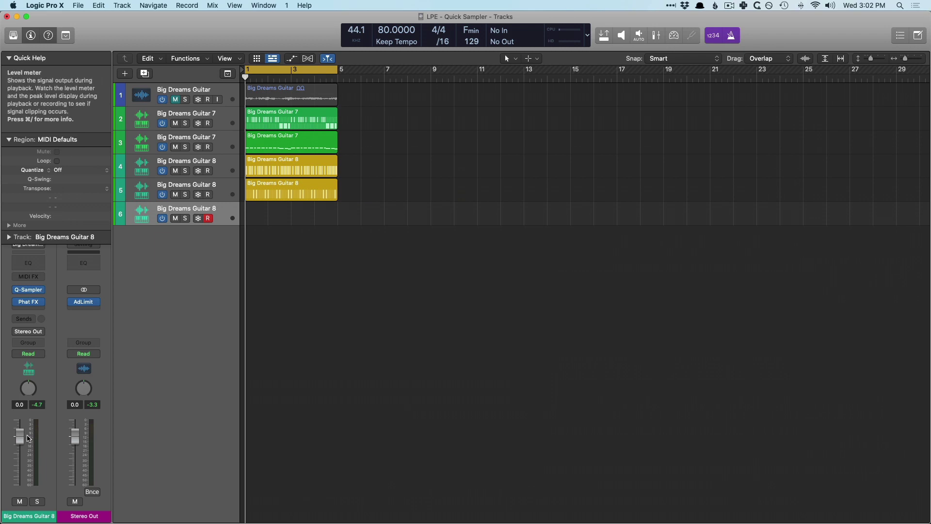
Set track 6's volume to -10.0 dB, and create a root key pattern with steps 5 and 13 on, playing it back.
drag(27, 439, 27, 456)
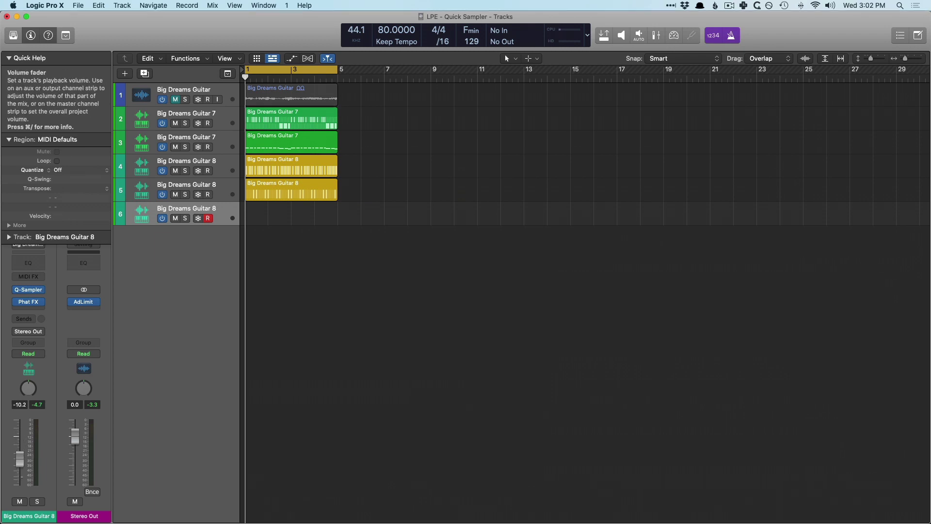
key(e)
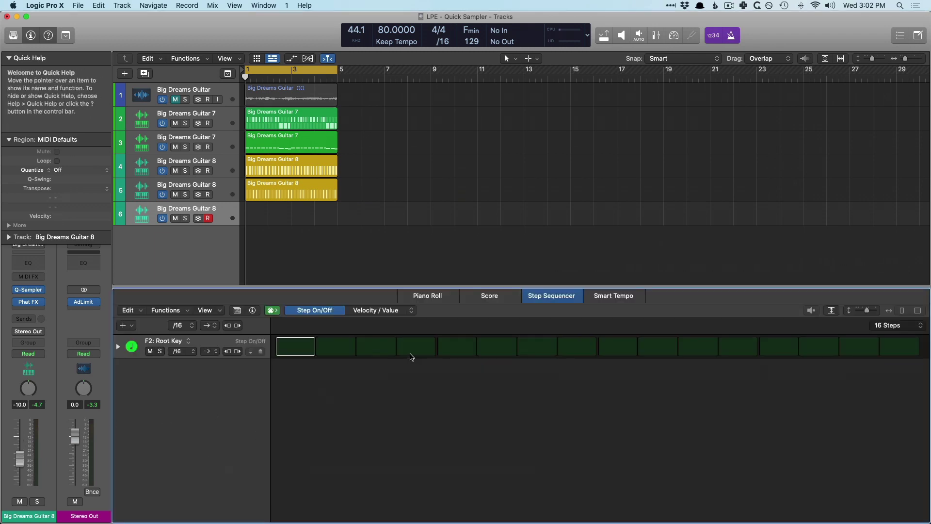
click(446, 350)
key(space)
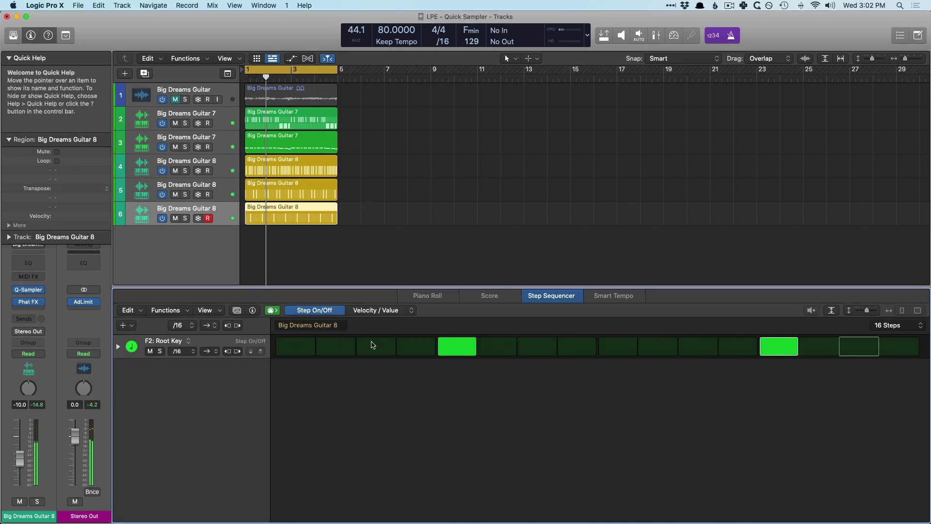
Lower track 6's volume to -13.0 dB and add a dual mono Tape Delay after Phat FX.
key(e)
drag(20, 458, 19, 462)
click(27, 309)
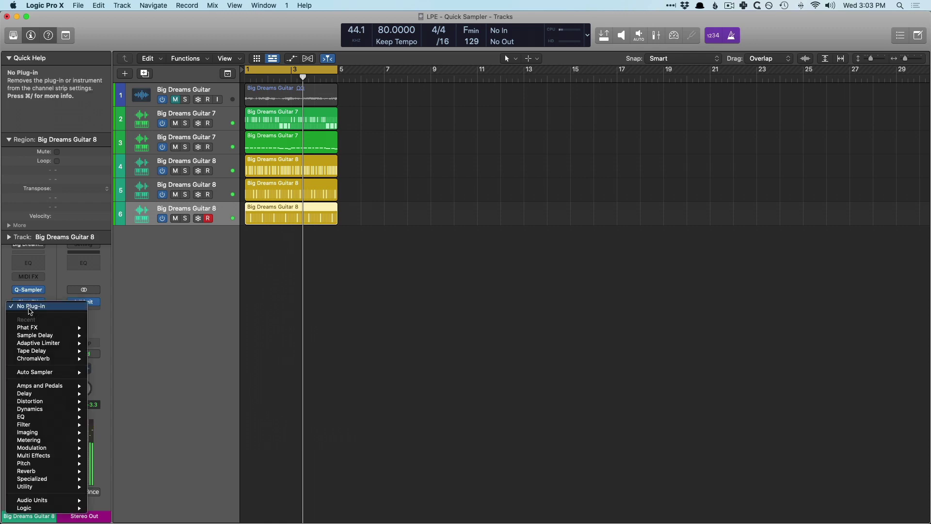
mouse_move(40, 396)
mouse_move(154, 424)
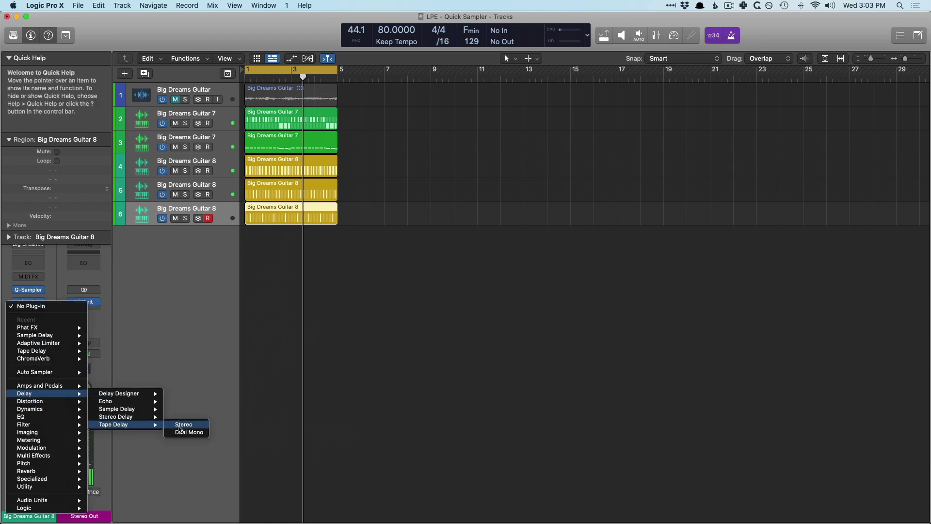
click(179, 433)
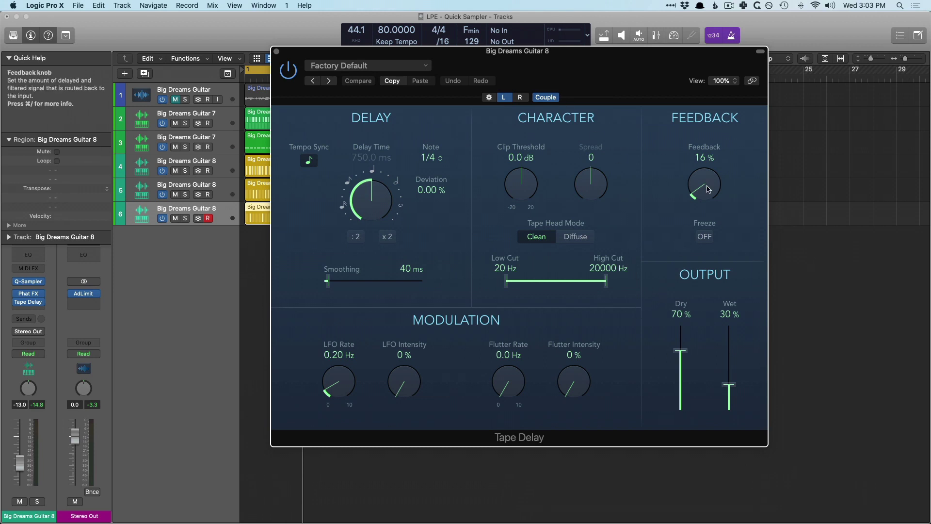
Set the Tape Delay to 80% feedback, 1/8 note and 100% dry, with the channels uncoupled and a -3.00% deviation on the right.
drag(704, 184, 713, 132)
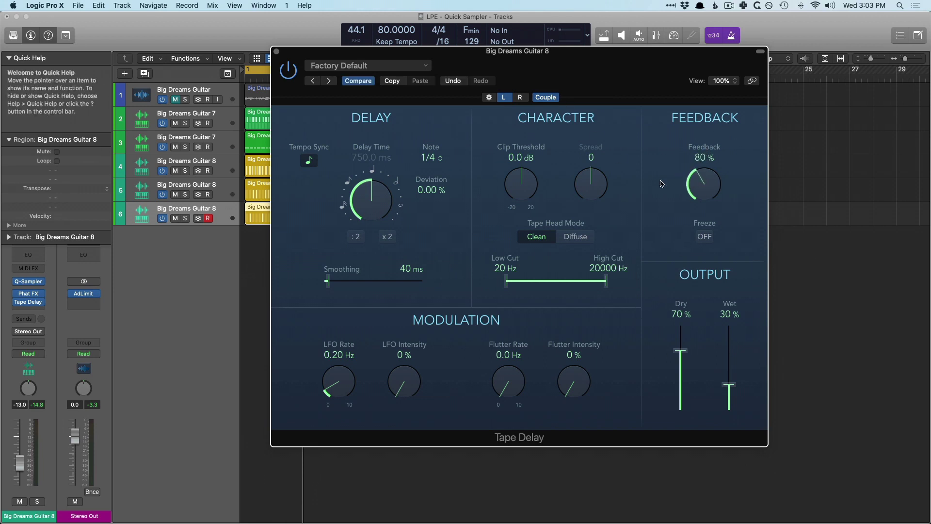
click(432, 160)
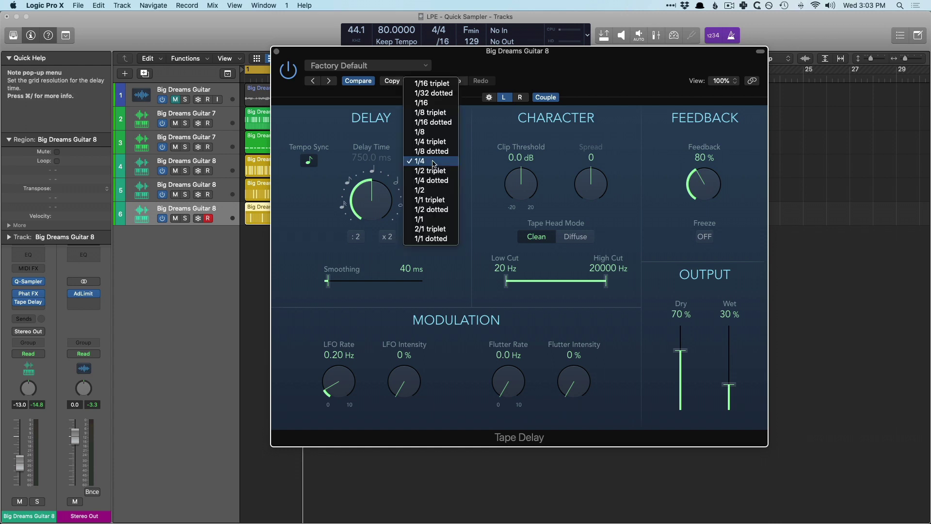
click(438, 132)
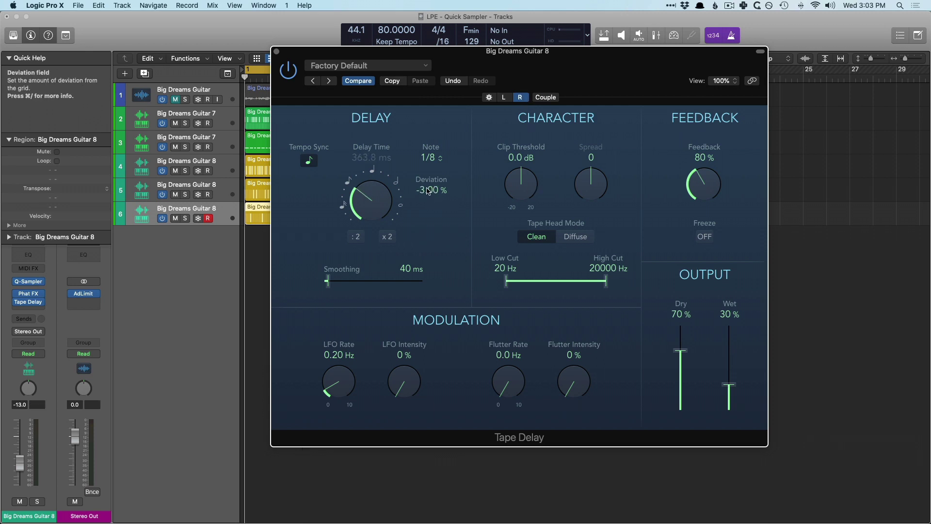
key(space)
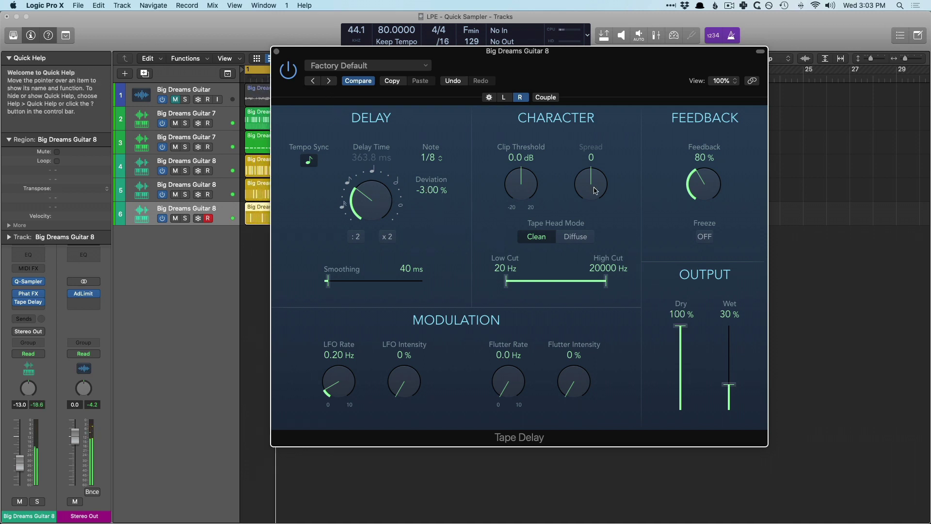
click(507, 97)
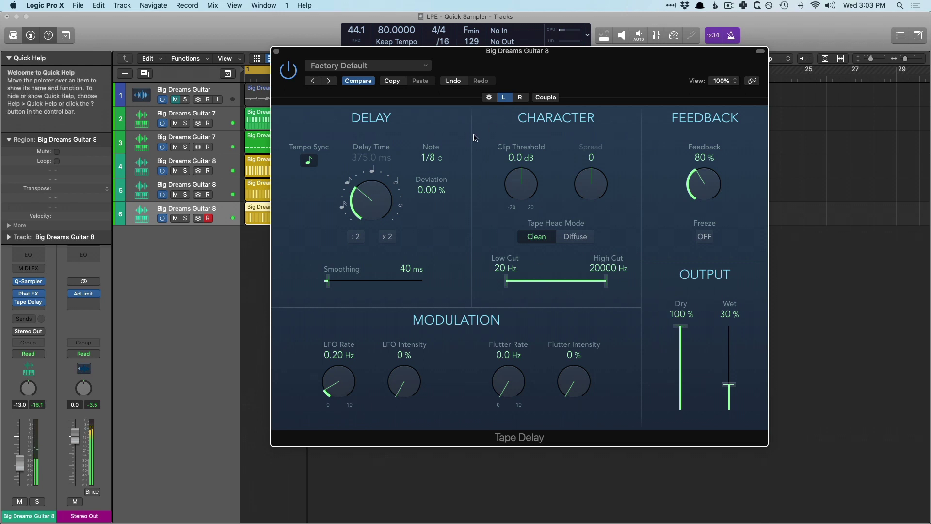
click(277, 51)
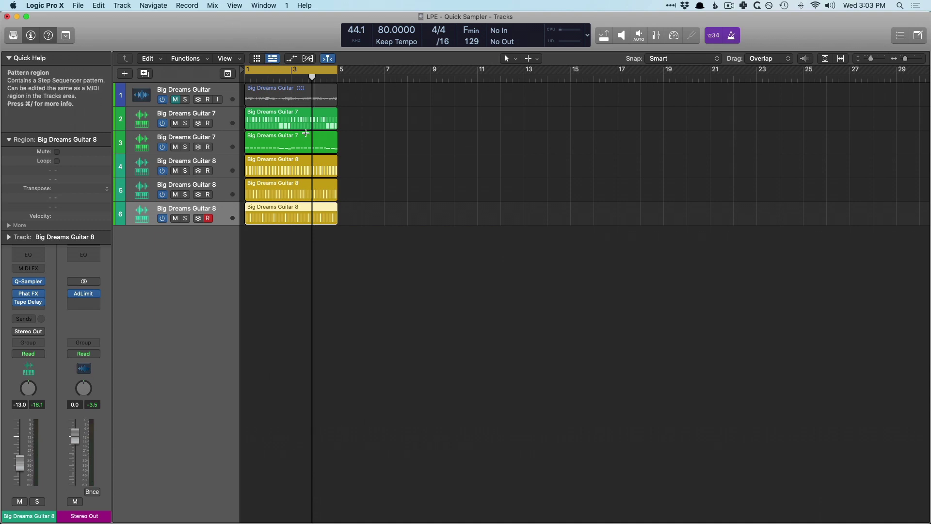
Move the pattern regions of tracks 3 to 6 to bar 5, and repeat track 2's region at bar 5.
drag(296, 225, 377, 135)
click(289, 117)
key(super+r)
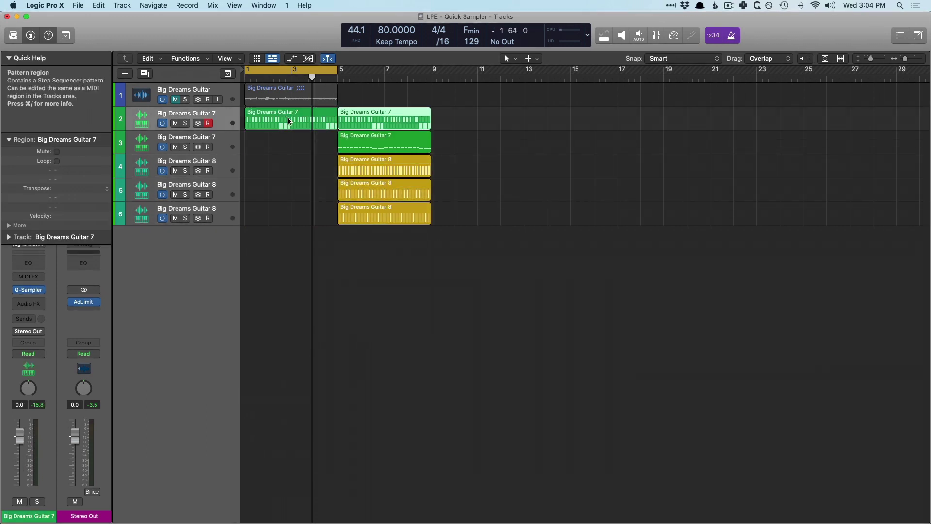
Move track 6's region to bar 9 and repeat the bar 5 regions of tracks 2 to 5 at bar 9.
drag(361, 209, 455, 210)
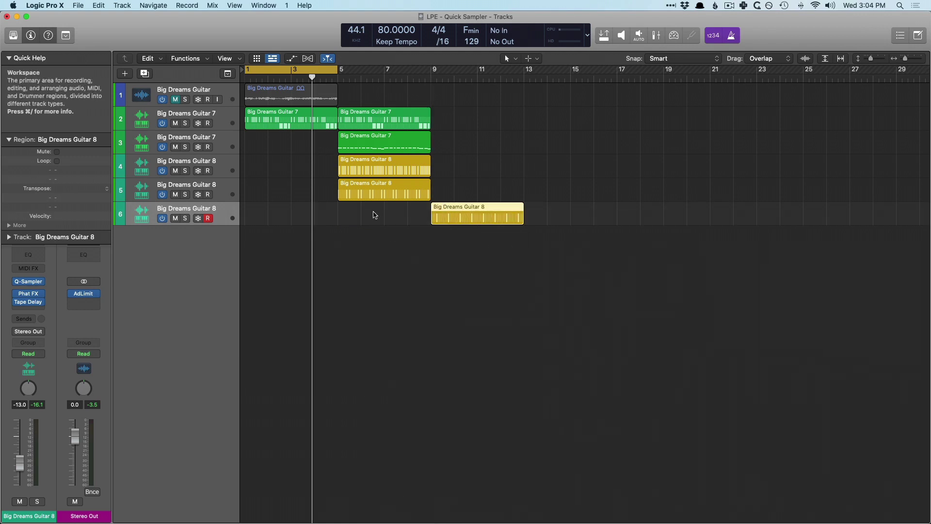
drag(374, 212, 377, 114)
key(super+r)
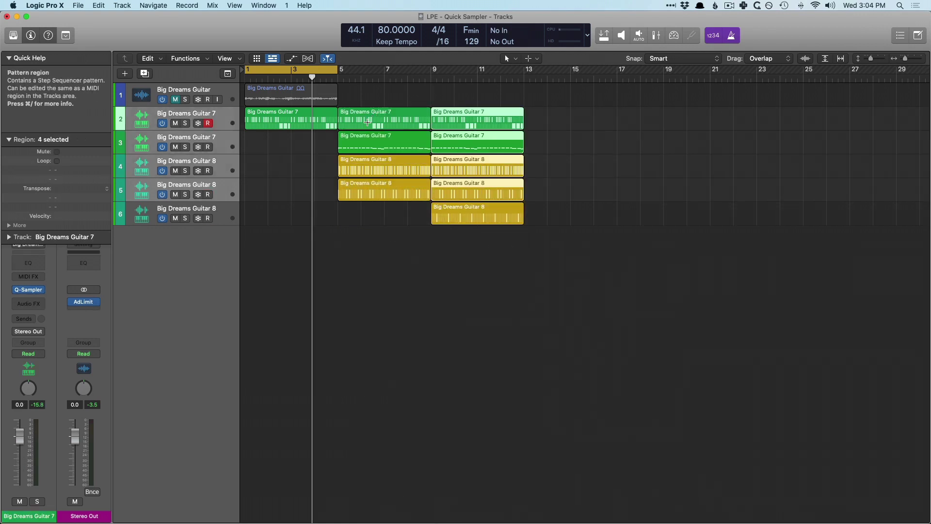
Play the arrangement from bar 1 with Cycle mode turned off.
key(space)
key(c)
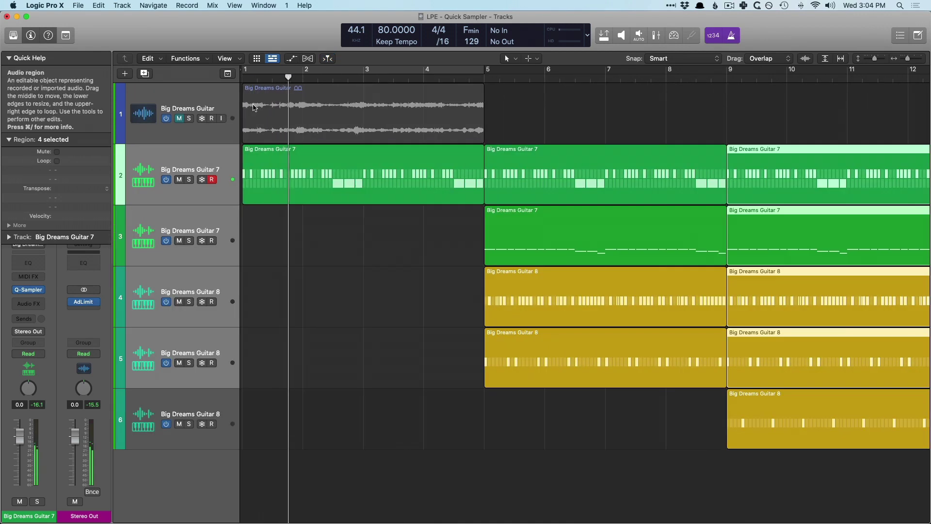
Copy the first two bars of track 3's bar 5 region to bar 3.
key(z)
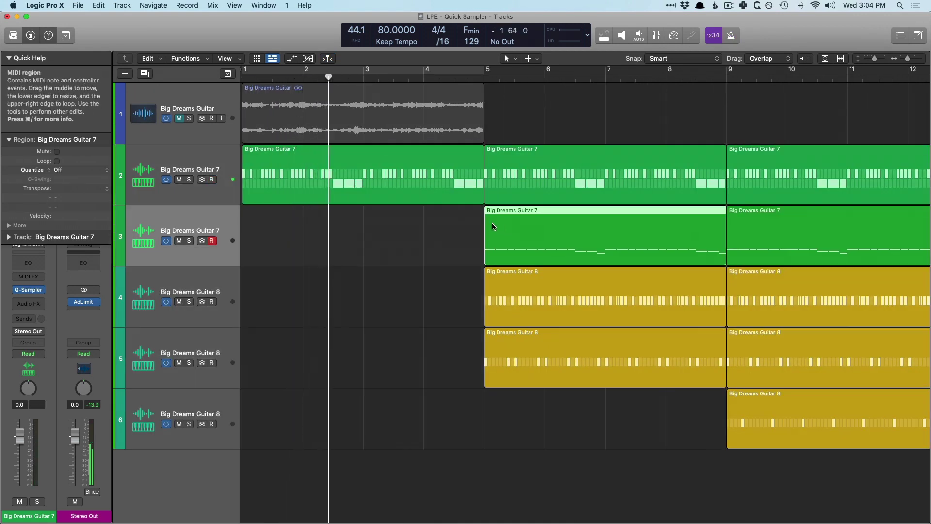
click(486, 253)
drag(481, 254, 605, 254)
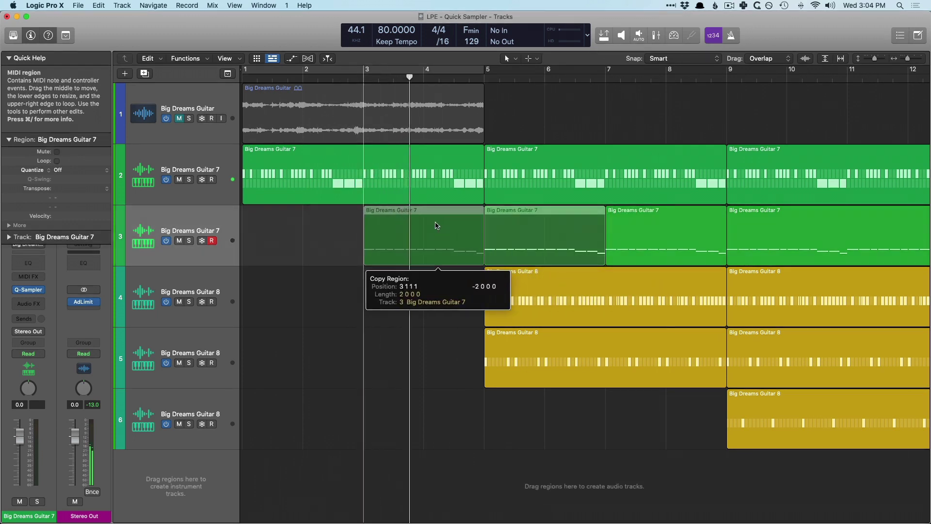
drag(437, 225, 437, 226)
click(338, 241)
scroll(339, 241, left, 3)
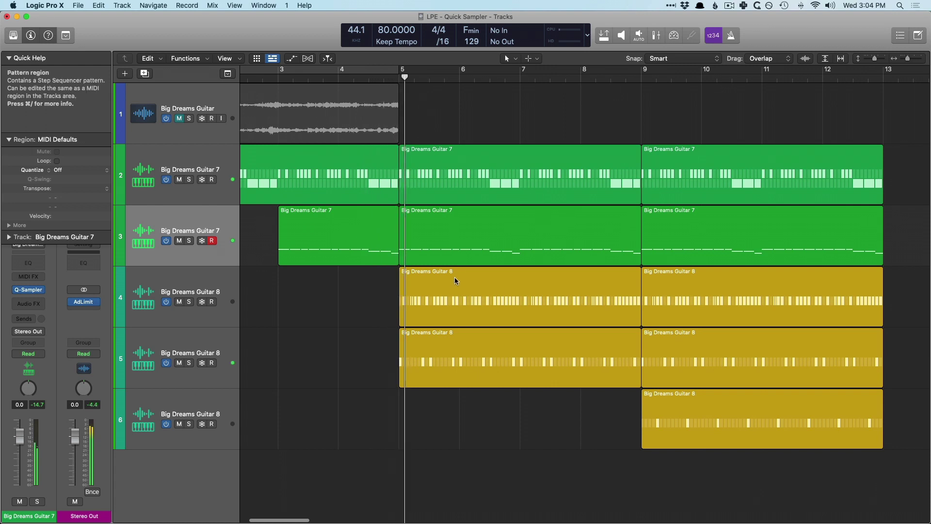
Repeat the bar 9 regions of tracks 2 to 6 at bars 13 and 17, leaving track 6 empty from bar 17.
scroll(346, 309, right, 5)
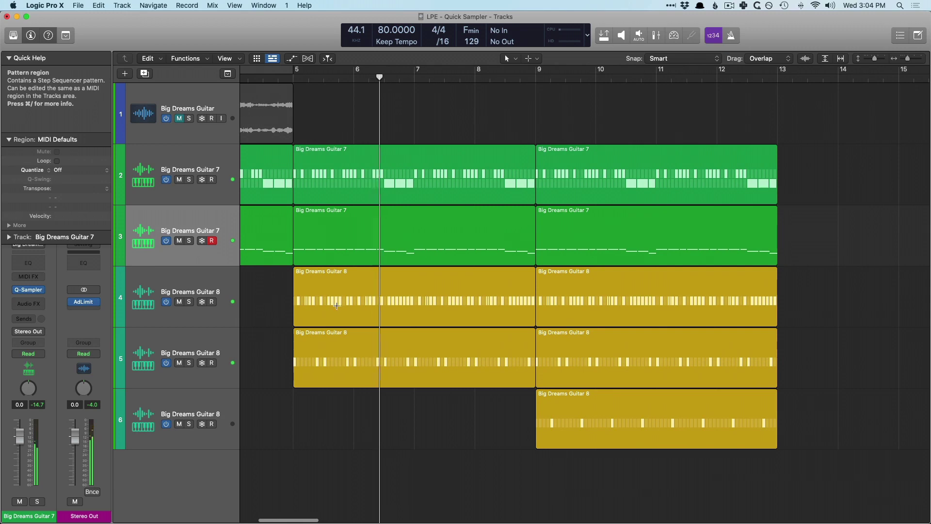
click(222, 285)
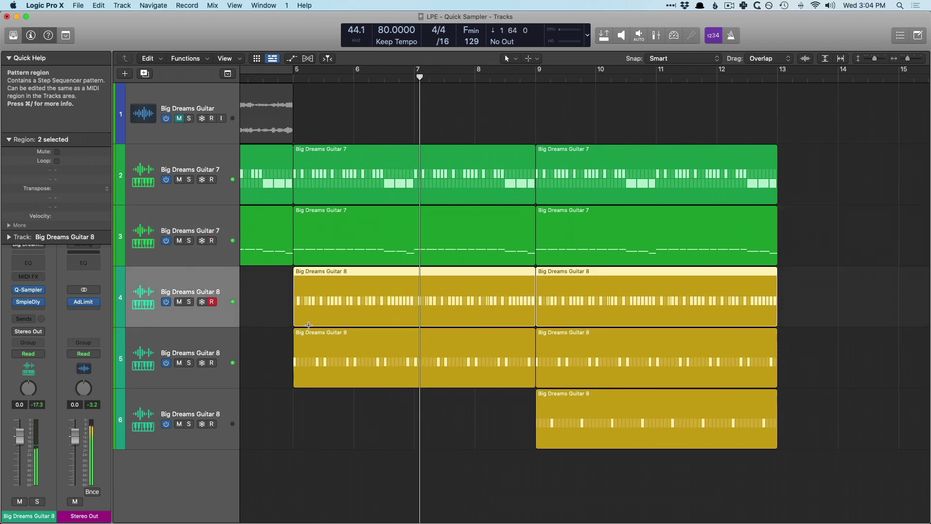
scroll(271, 329, right, 3)
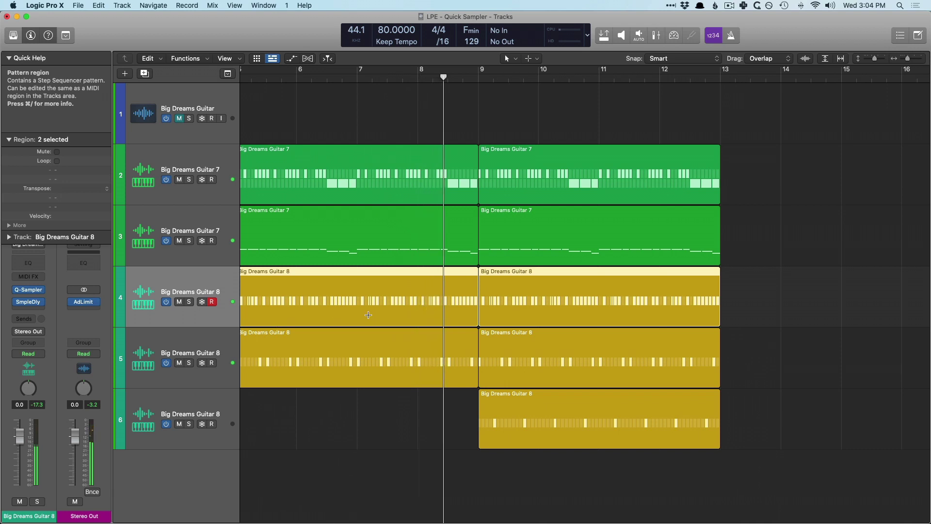
scroll(485, 388, right, 3)
drag(524, 453, 516, 192)
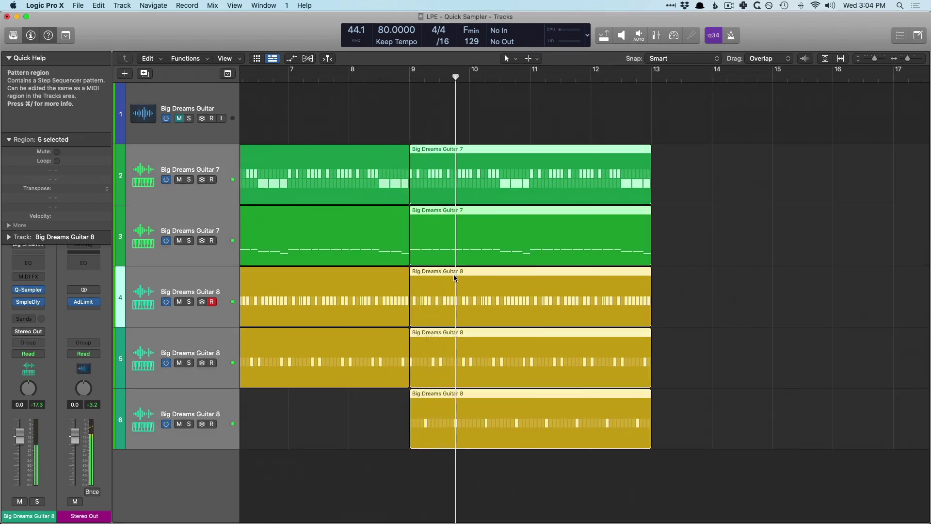
key(cmd+Left)
key(cmd+r)
scroll(456, 271, right, 5)
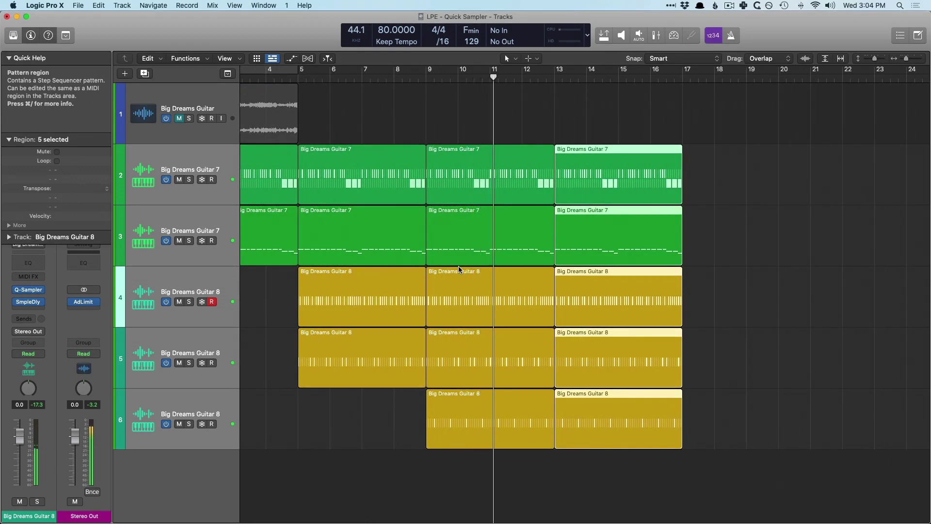
key(super+r)
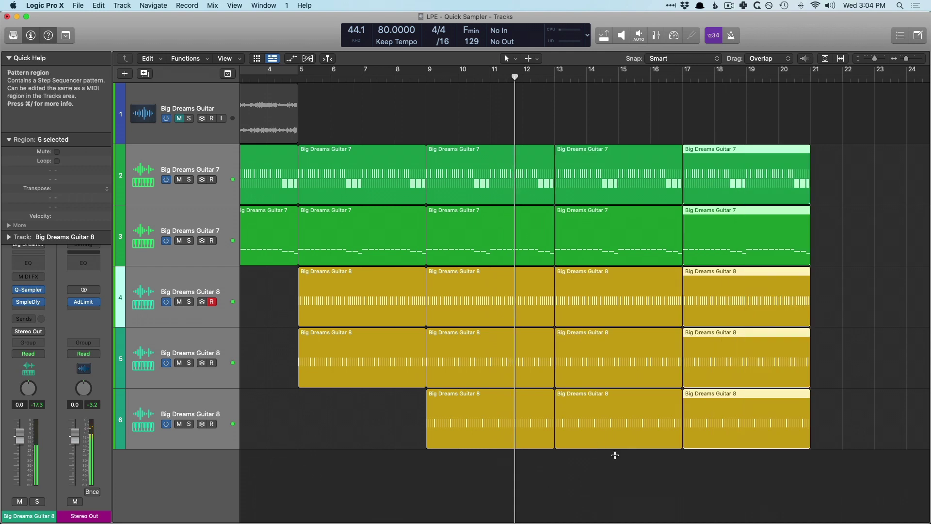
click(733, 400)
key(Delete)
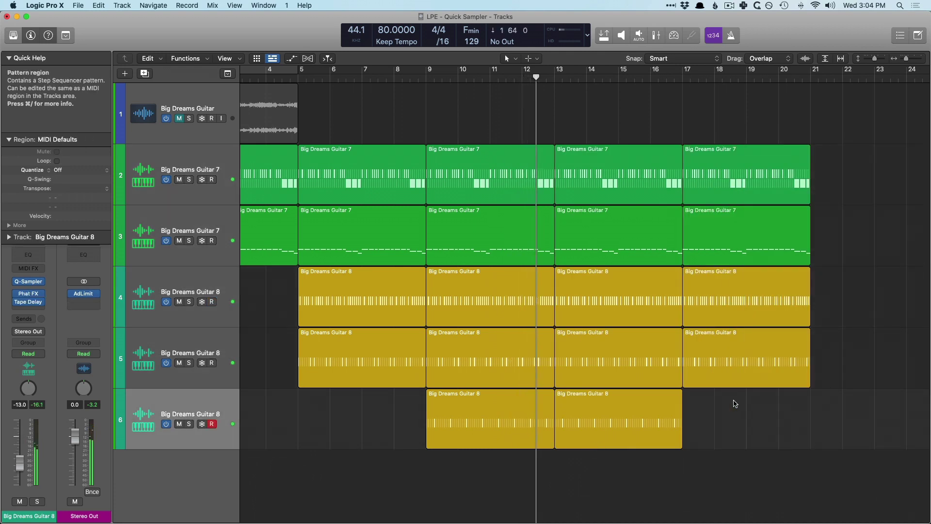
Display the secondary time ruler above the whole arrangement.
key(super+Left)
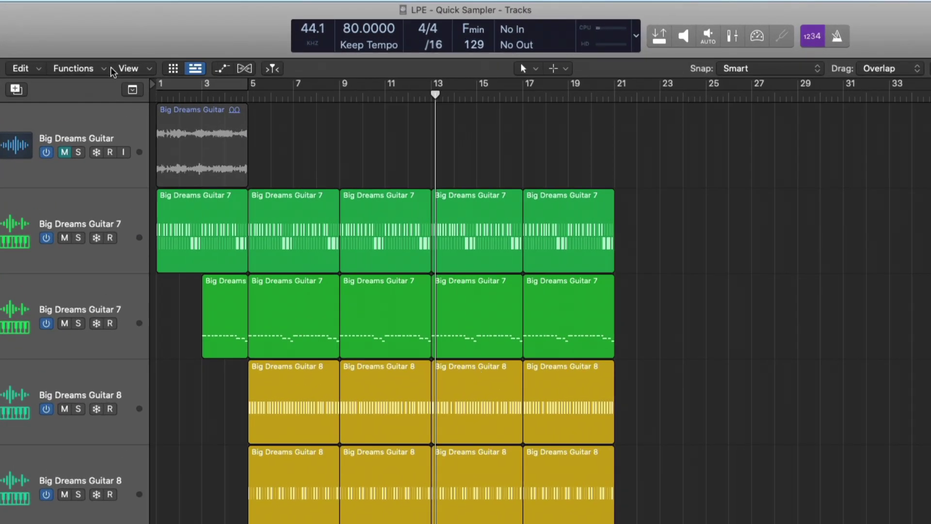
click(125, 68)
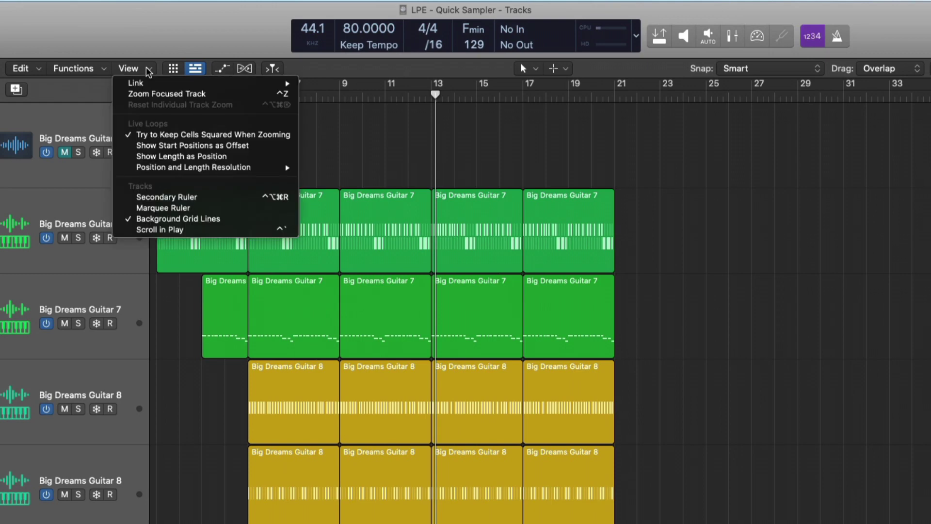
click(164, 208)
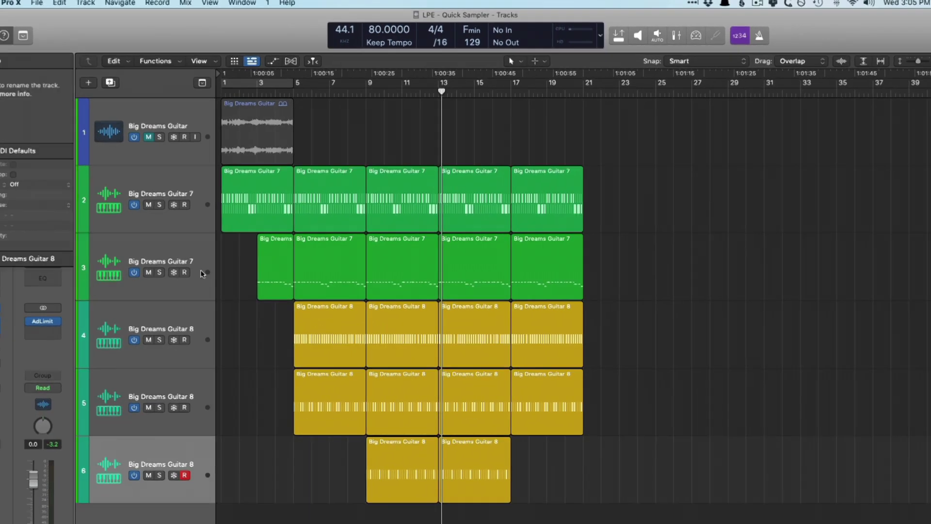
Mute track 3's regions at bars 9 and 13, and delete track 2's region at bar 13.
click(410, 305)
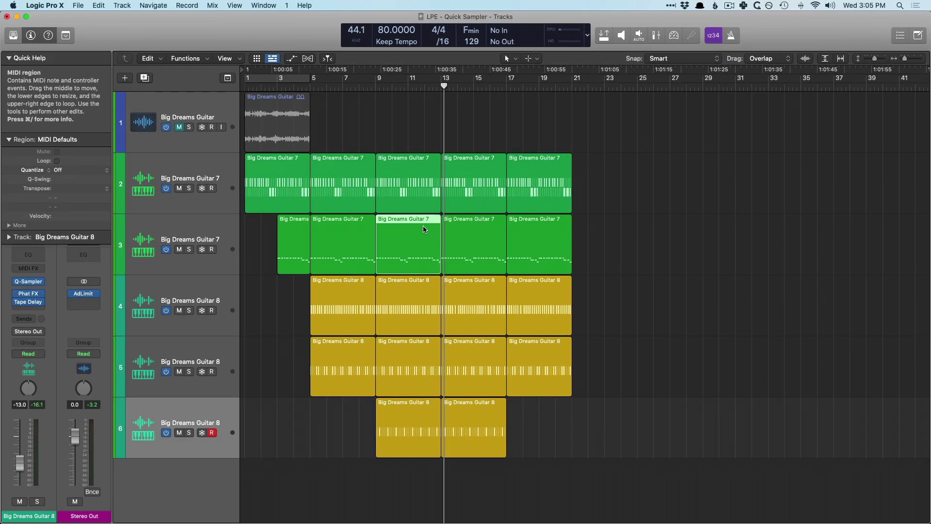
shift+click(468, 308)
key(ctrl+m)
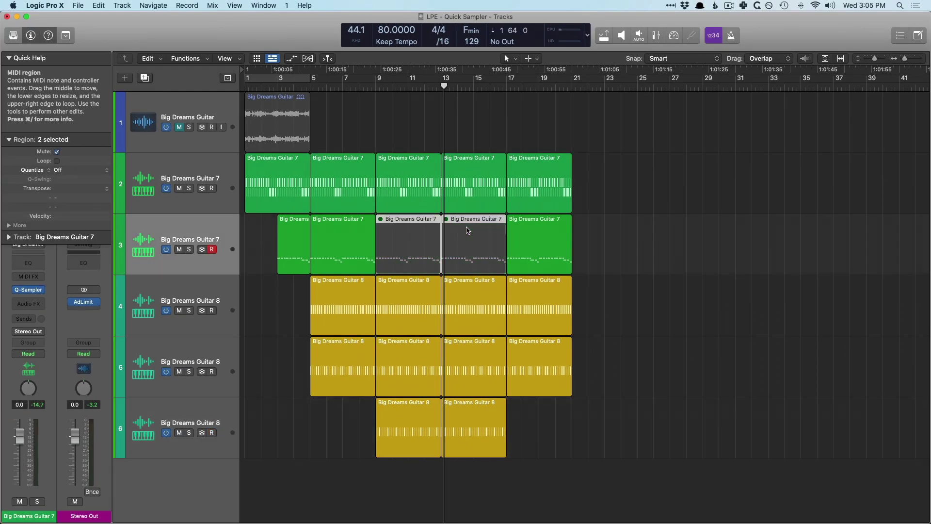
click(455, 167)
key(Delete)
Set the cycle range to track 2's bar 9 region and open that region in the Step Sequencer.
click(412, 163)
key(super+u)
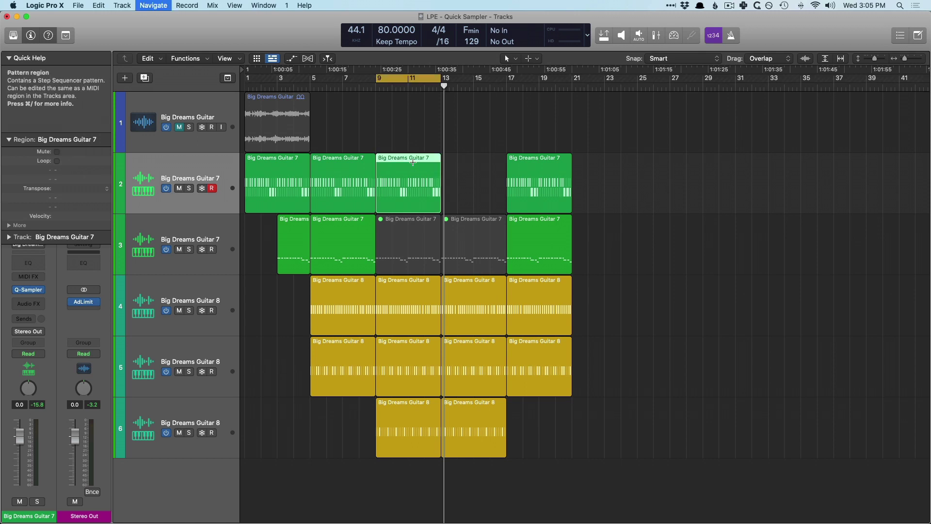
double_click(410, 165)
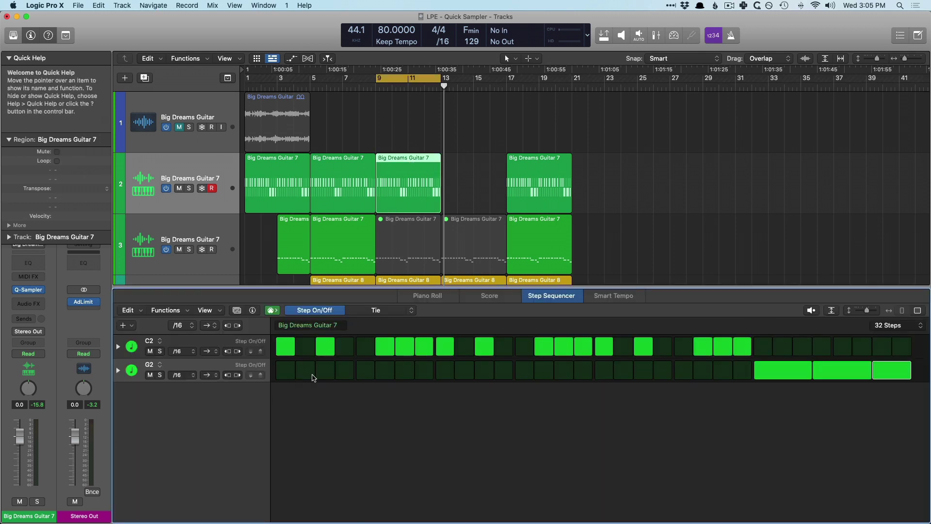
key(z)
key(space)
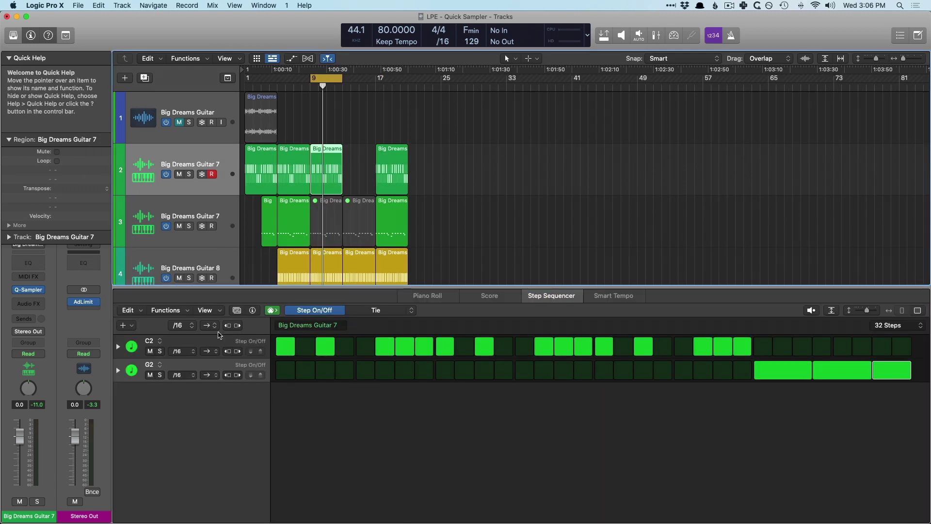
Reassign the C2 row of track 2's bar 9 pattern to note F2: Root Key.
click(149, 341)
mouse_move(184, 349)
mouse_move(261, 407)
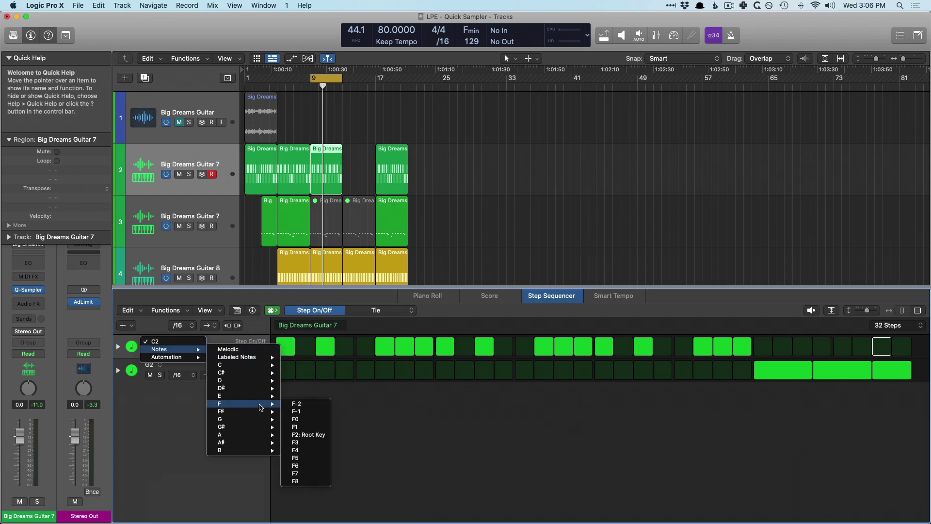
click(311, 433)
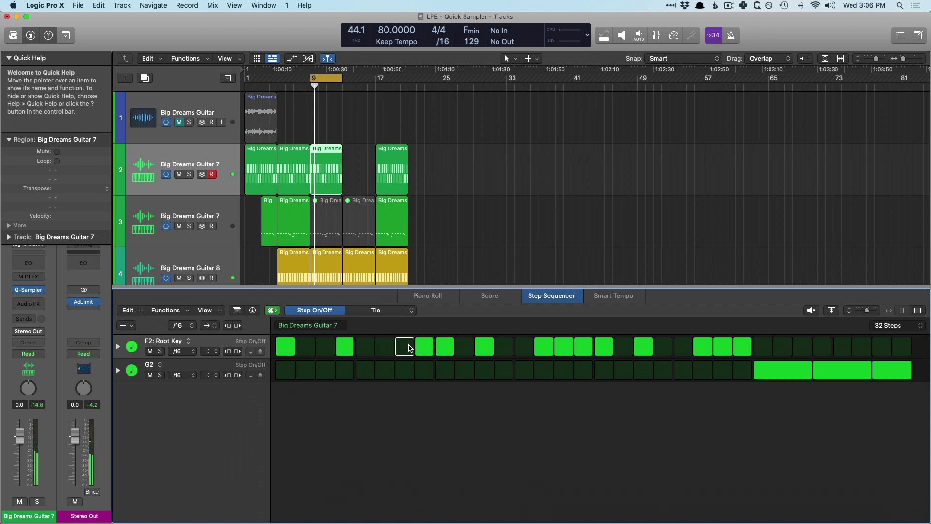
Clear the F2 row except for steps 1 and 4, and clear all steps in the G2 row.
drag(408, 347, 718, 339)
drag(484, 346, 576, 346)
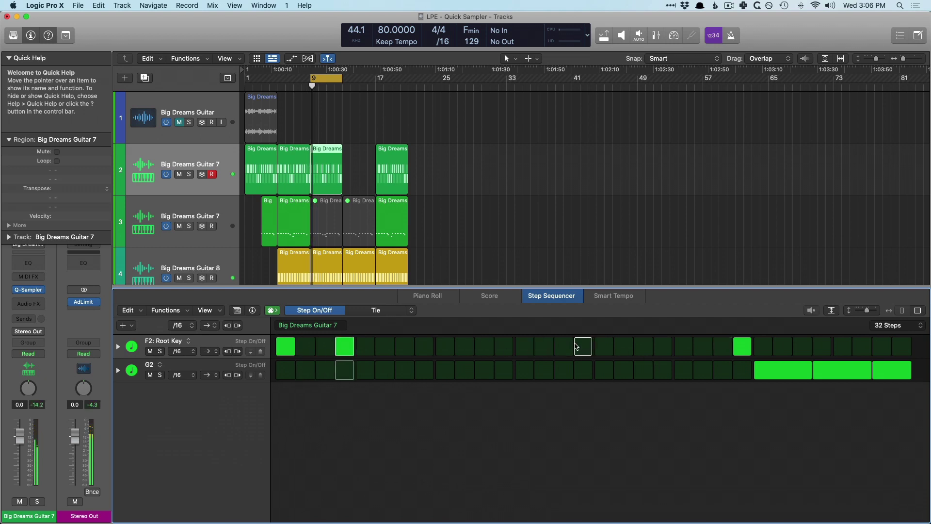
click(741, 346)
drag(778, 370, 884, 371)
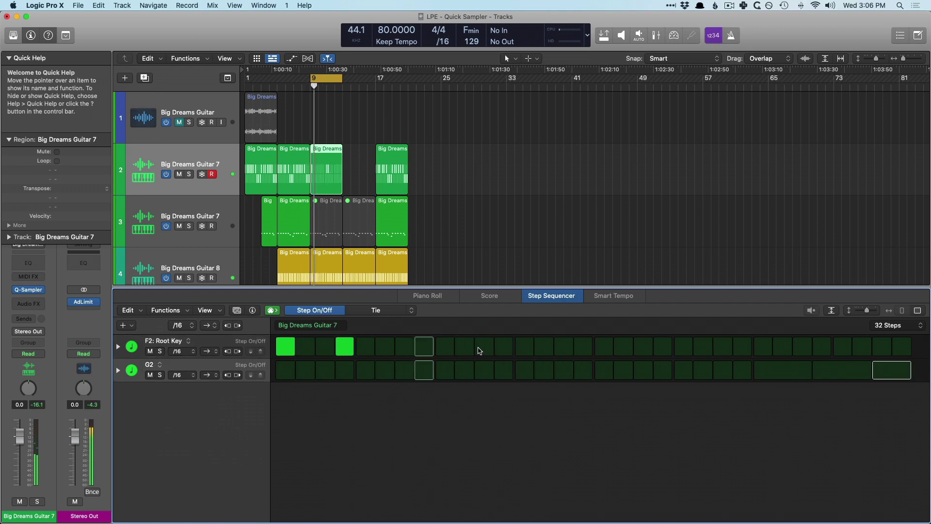
Activate steps 7, 11, 14, 17, 20 and 23 in the F2 row while the cycle plays.
click(406, 347)
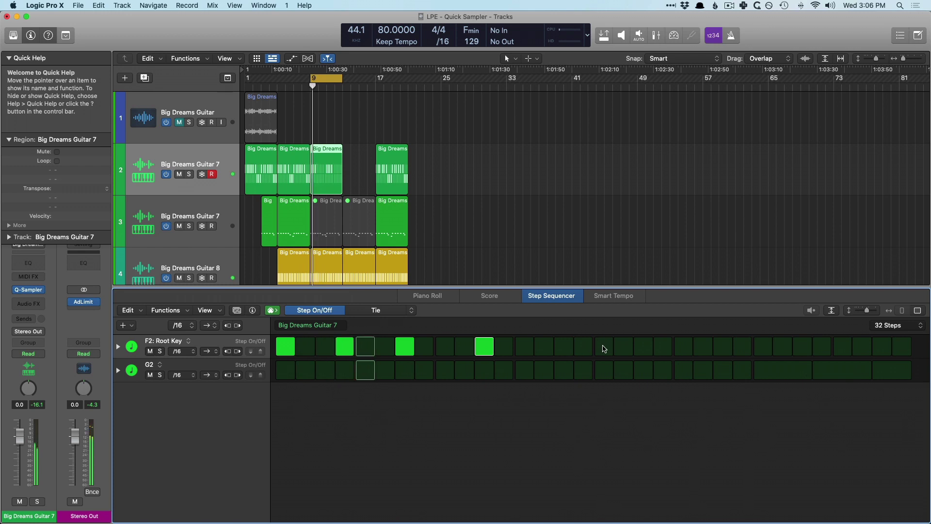
click(566, 347)
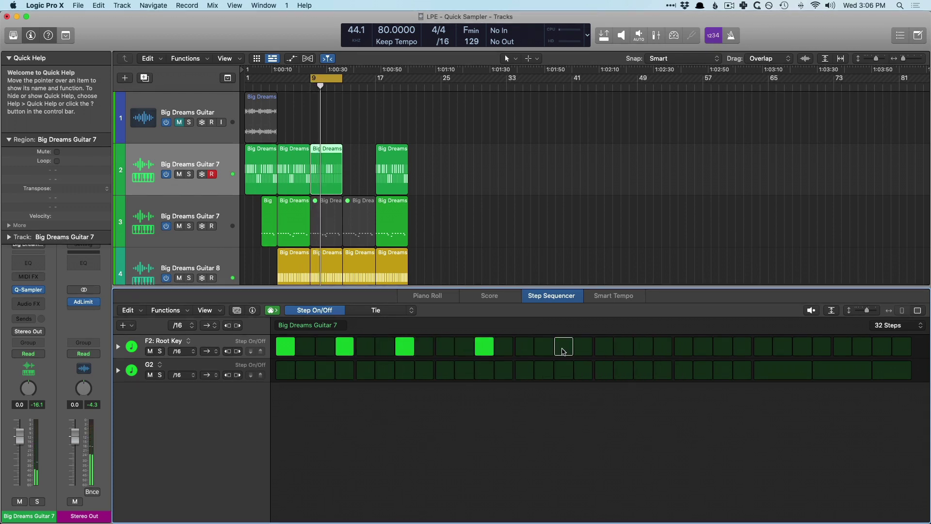
click(577, 347)
key(space)
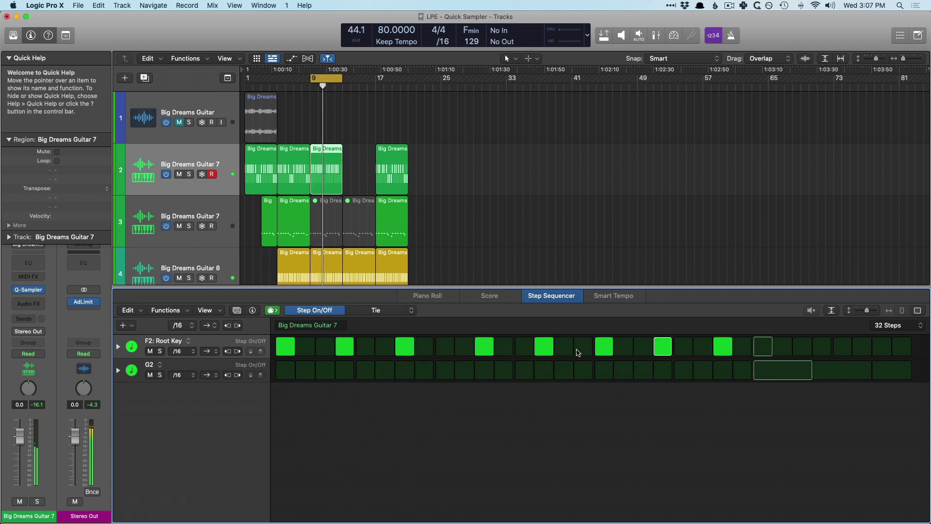
Reassign the G2 row to note C2 and activate its first two long steps, starting at steps 25 and 28.
click(150, 365)
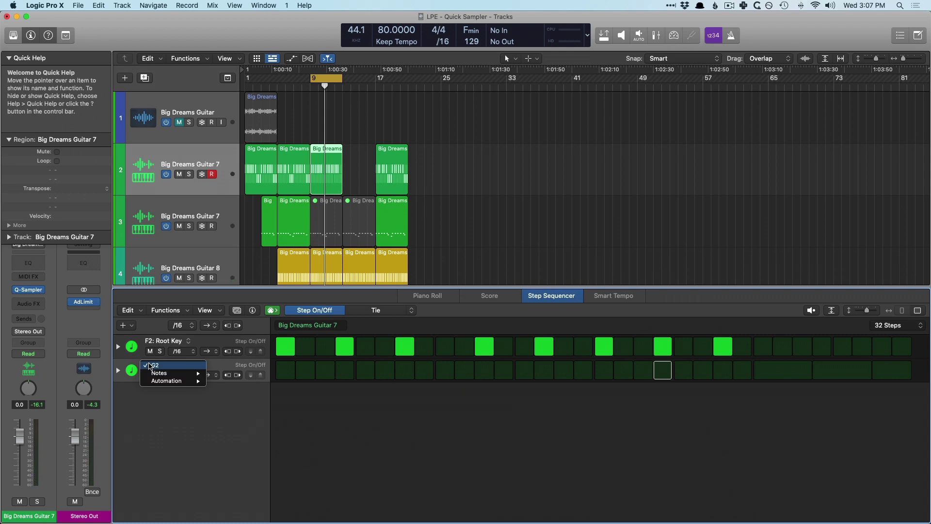
mouse_move(165, 373)
mouse_move(262, 389)
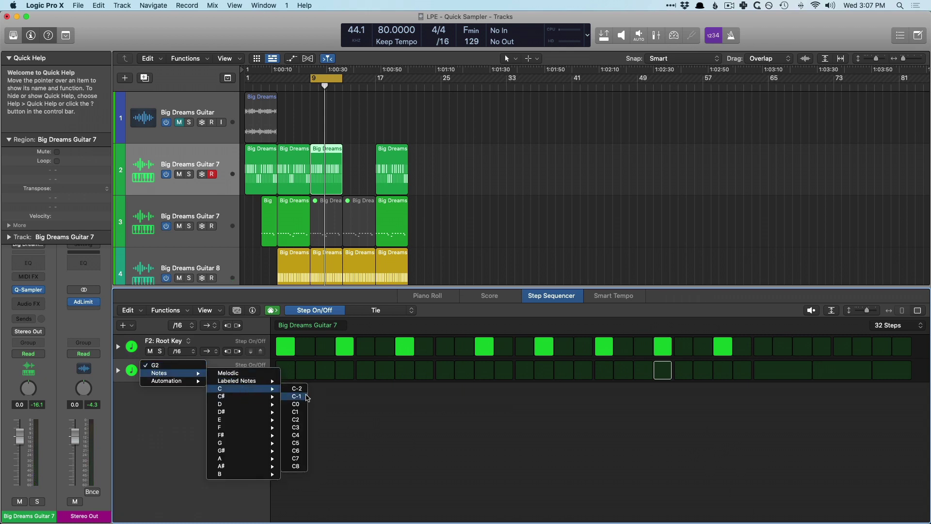
click(295, 420)
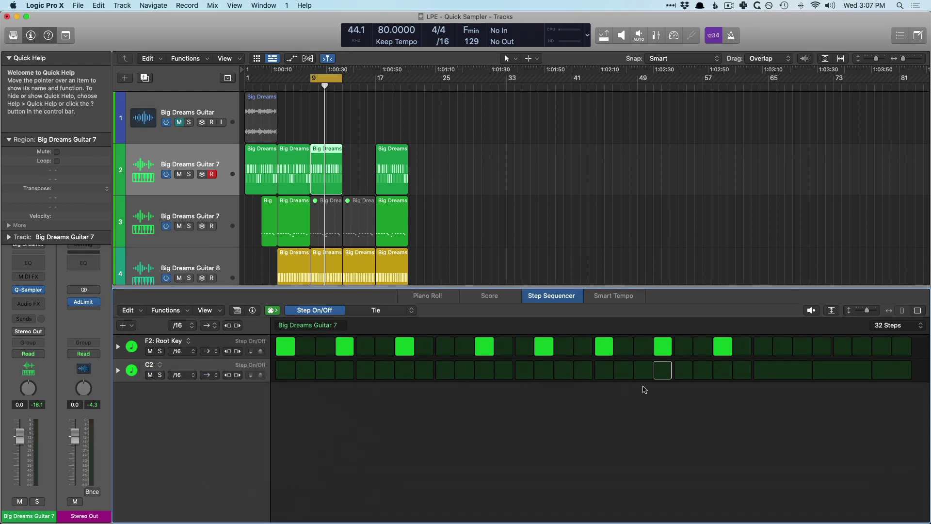
key(space)
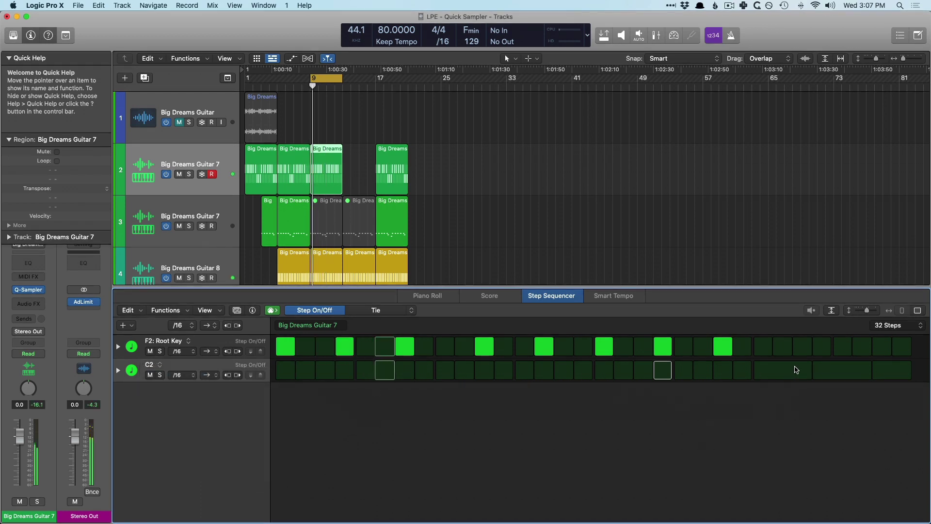
click(793, 370)
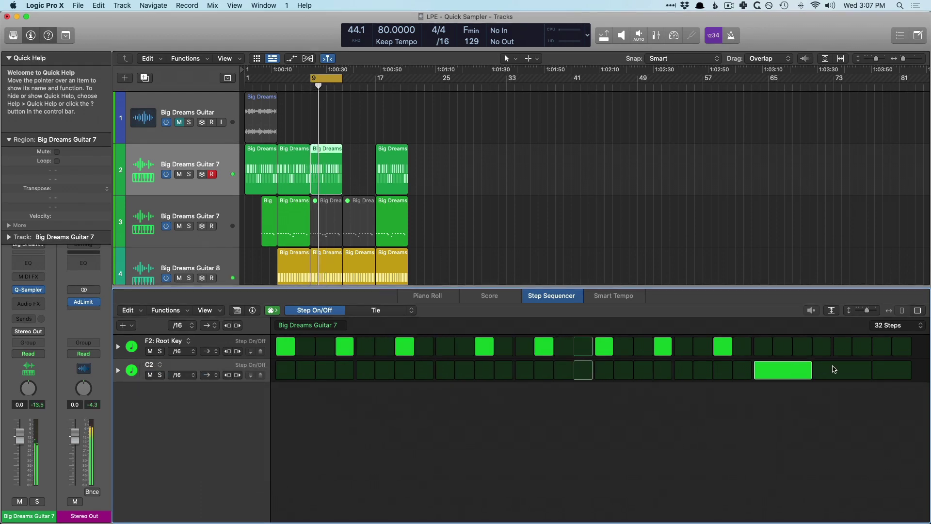
click(833, 370)
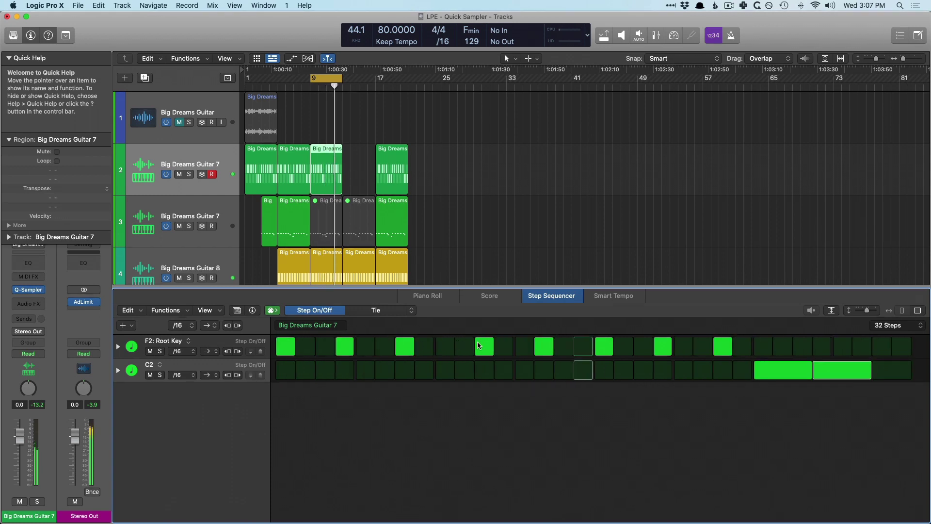
Move the F2 row's hit from step 14 to step 15 and close the Step Sequencer.
click(540, 345)
click(564, 347)
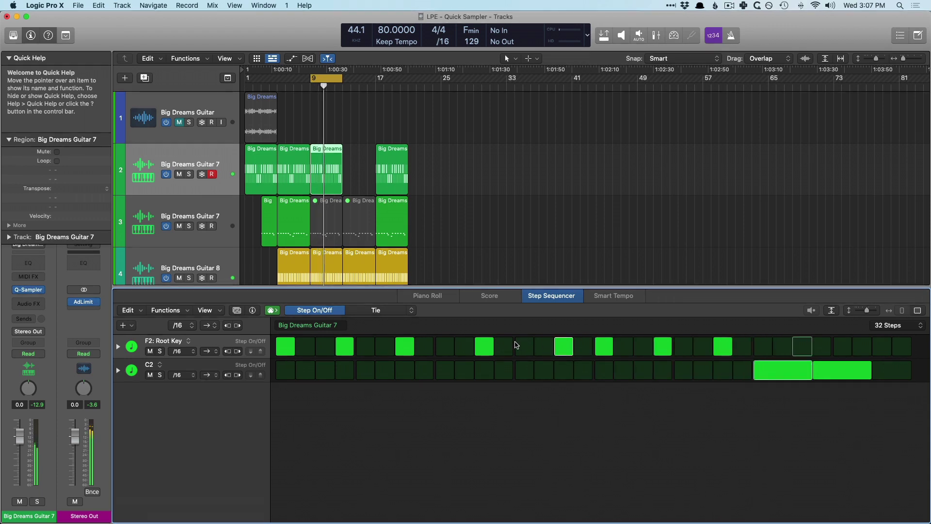
key(e)
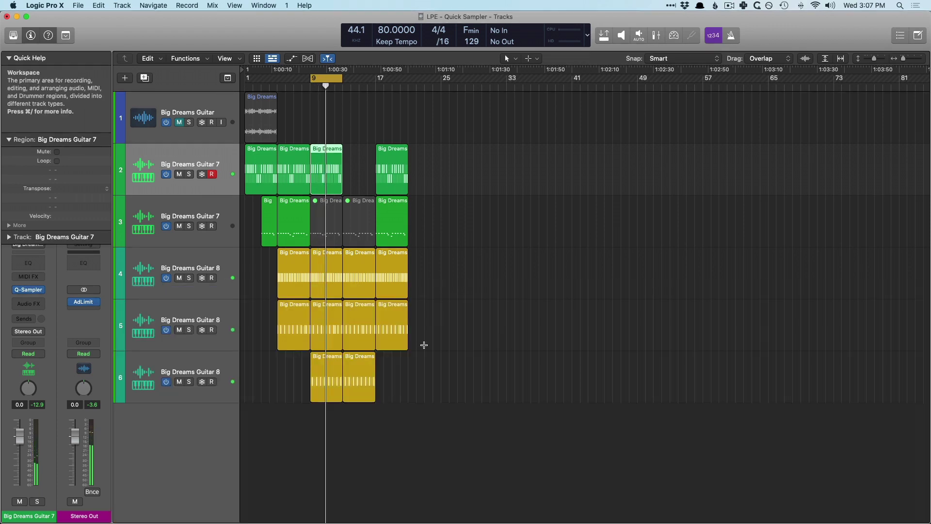
Delete track 3's muted region at bar 13 and repeat track 2's edited bar 9 region at bar 13.
click(352, 210)
key(Delete)
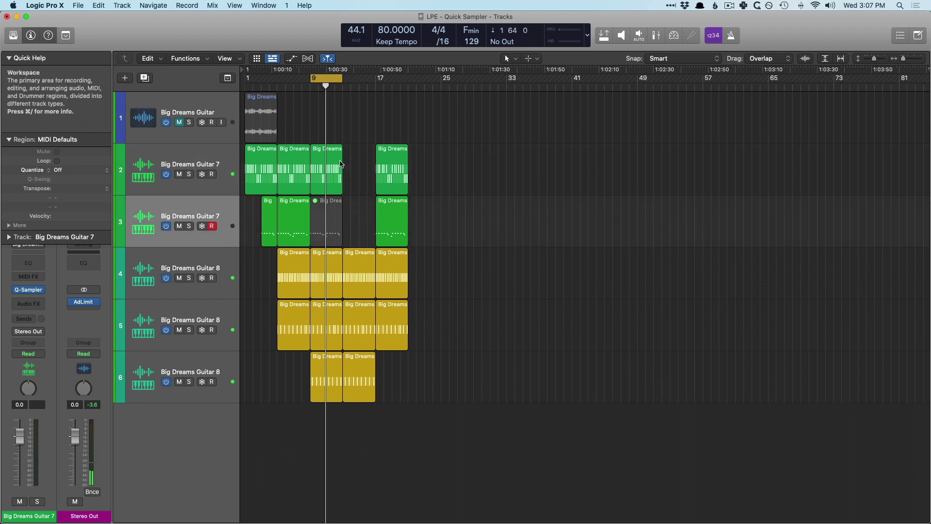
key(super+z)
key(super+z)
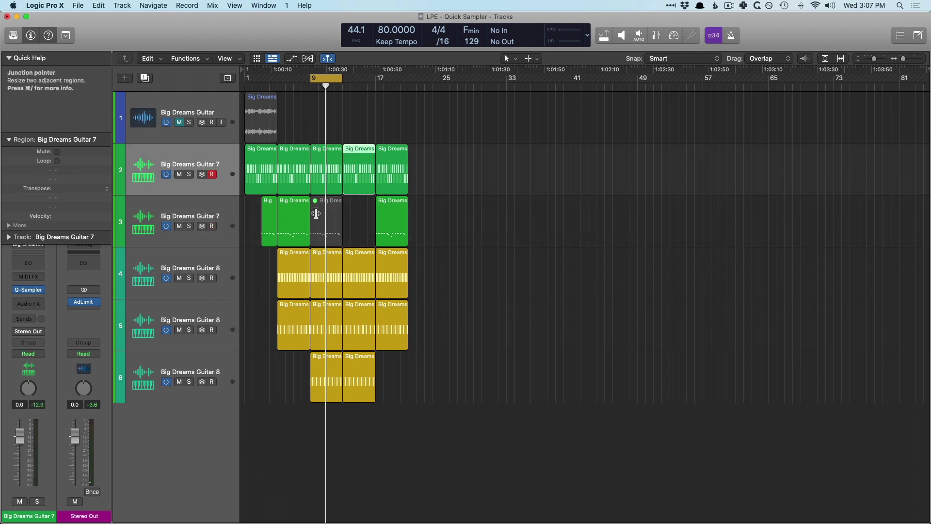
Unmute track 3's region at bar 9 and open its notes in the Piano Roll.
click(325, 204)
key(ctrl+m)
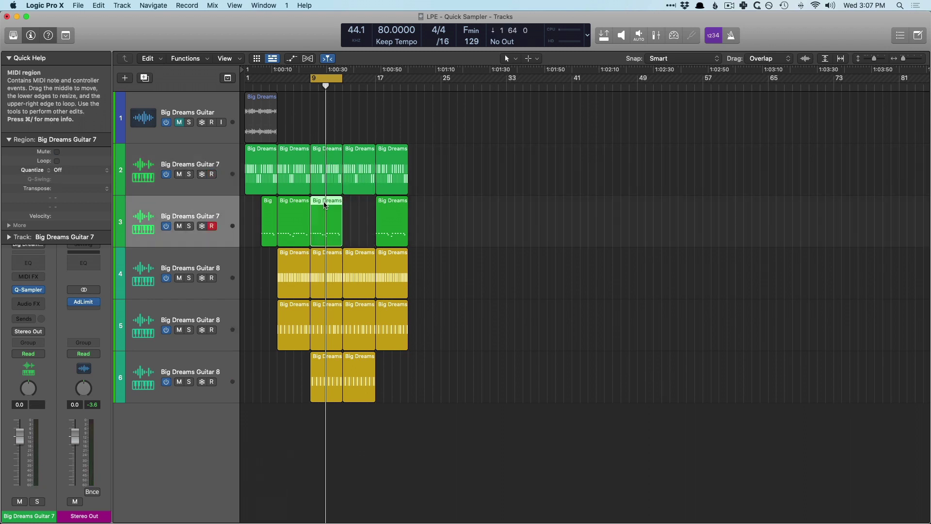
double_click(325, 205)
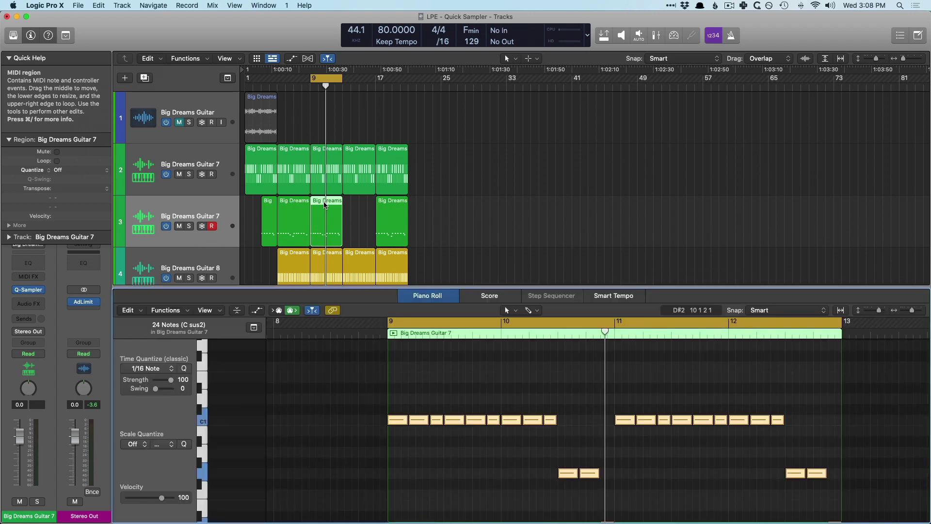
scroll(325, 204, down, 3)
scroll(441, 428, up, 2)
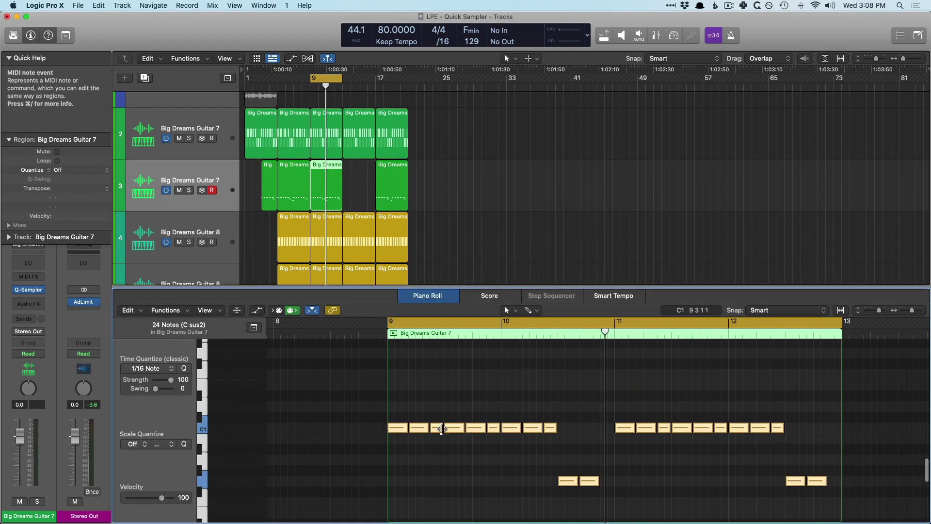
Transpose all notes of track 3's bar 9 region up five semitones during playback and close the Piano Roll.
key(space)
drag(400, 440, 400, 392)
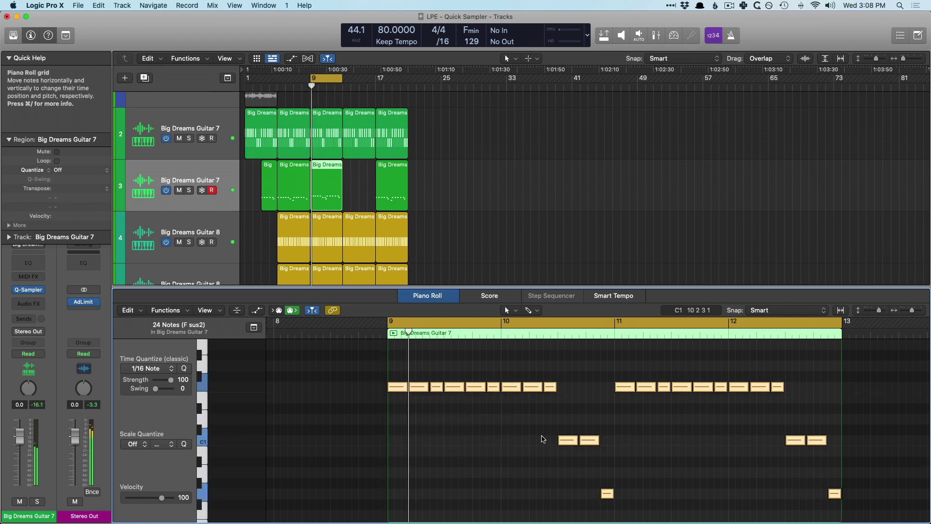
scroll(542, 438, down, 2)
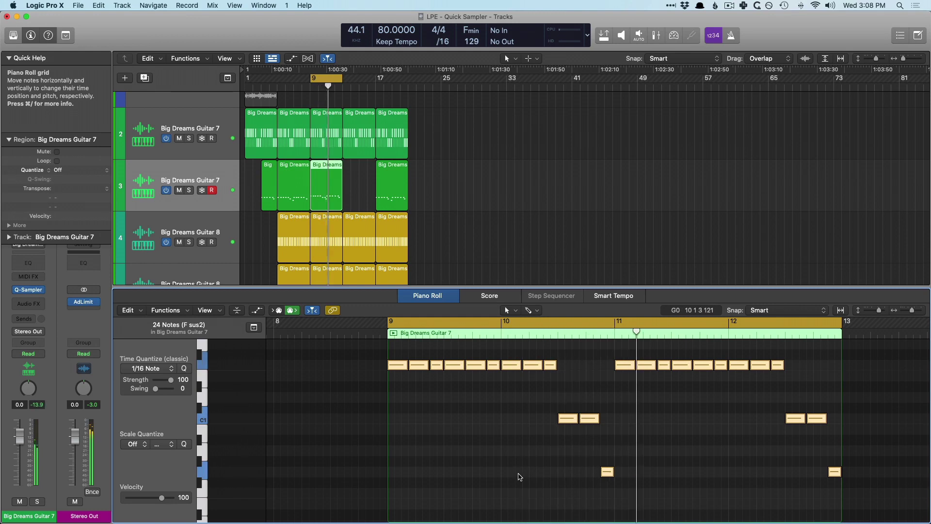
key(e)
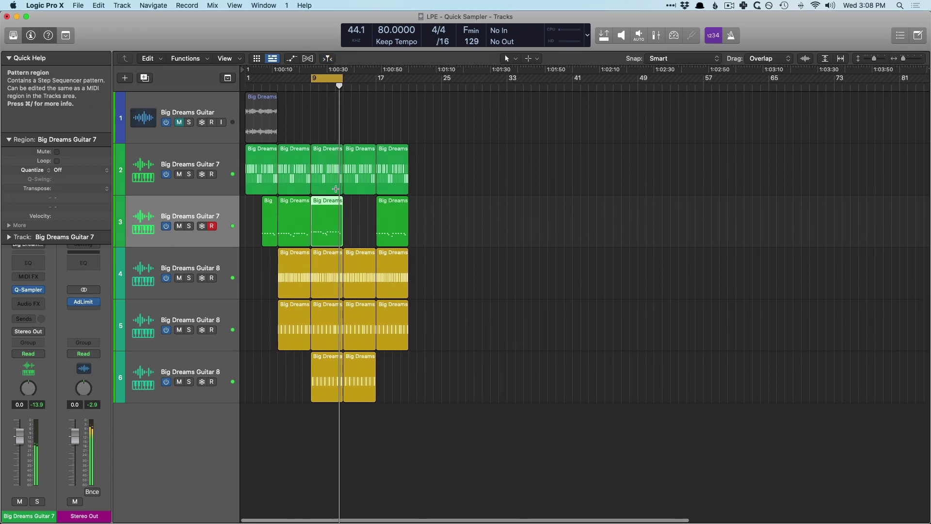
Repeat track 3's transposed region at bar 13, turn off the cycle and play the arrangement from the start.
key(super+r)
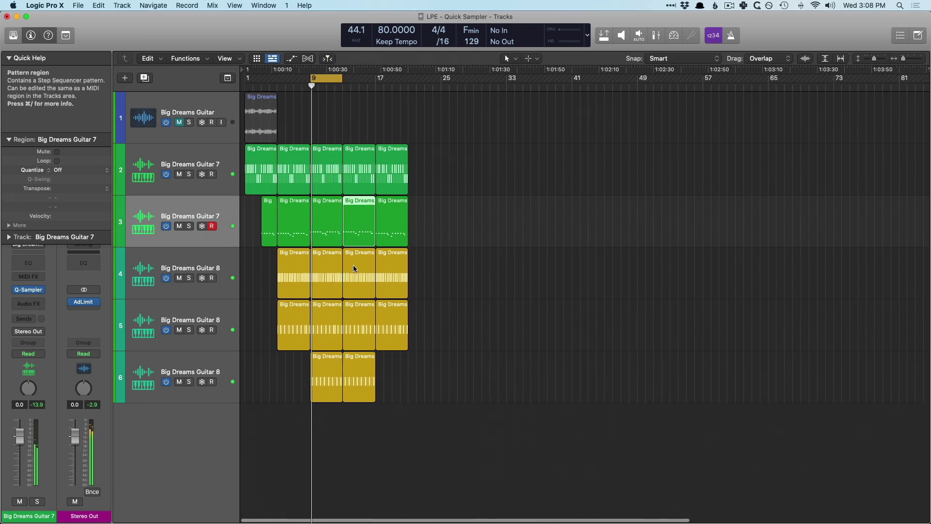
key(c)
key(Return)
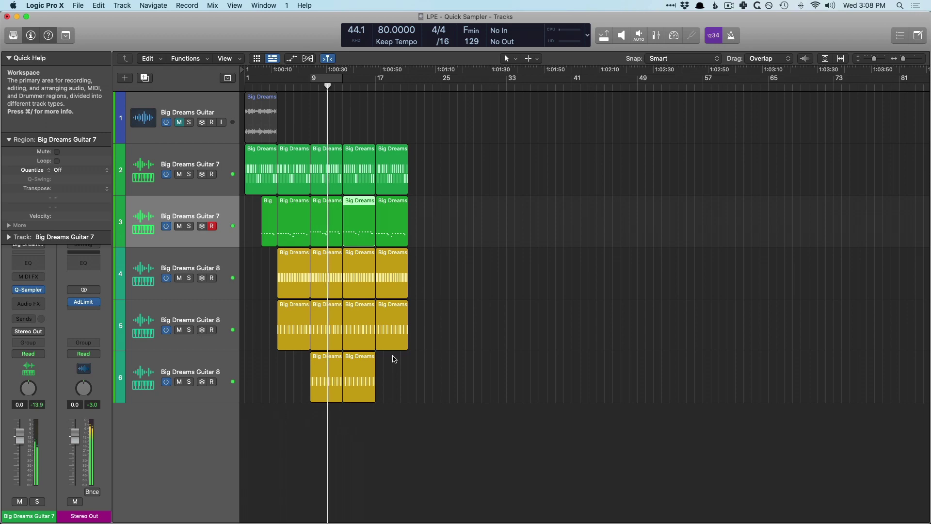
Select all regions on tracks 2 to 6 and zoom the arrangement to fit them.
drag(432, 377, 245, 144)
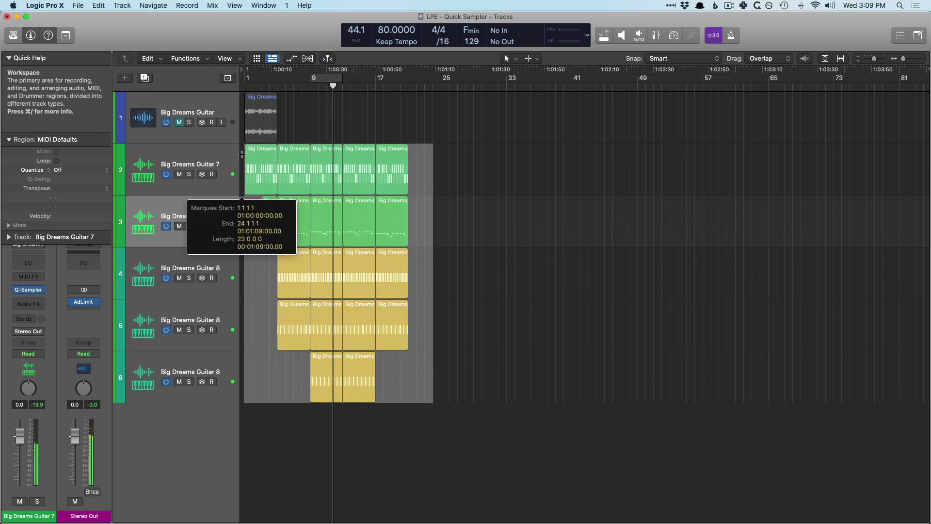
click(448, 156)
drag(447, 155, 256, 389)
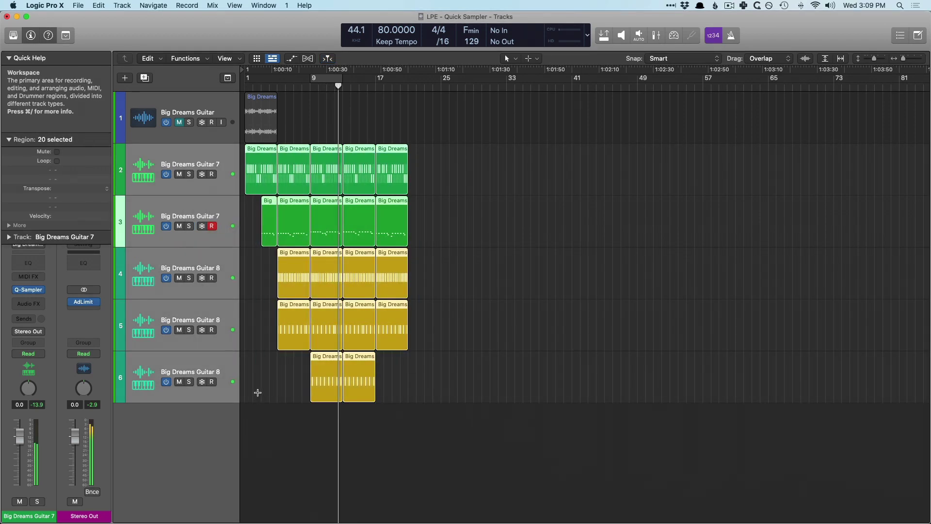
key(z)
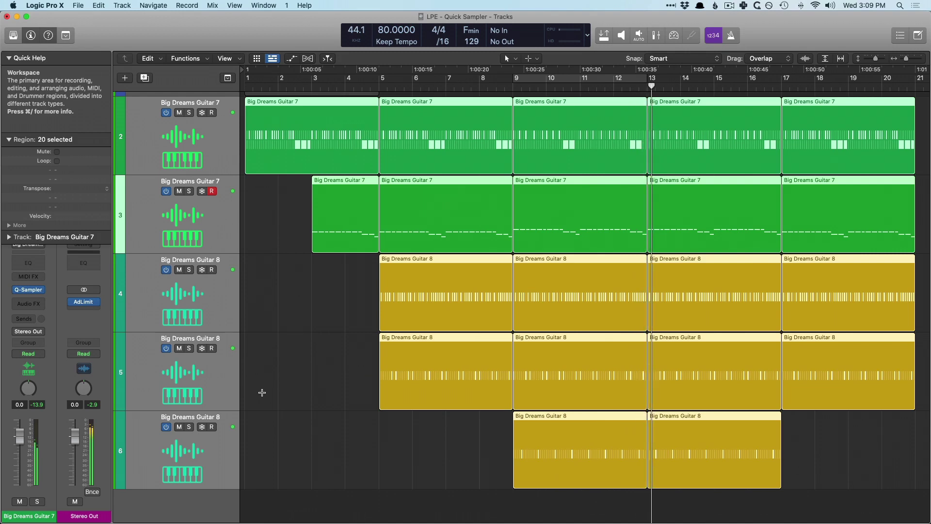